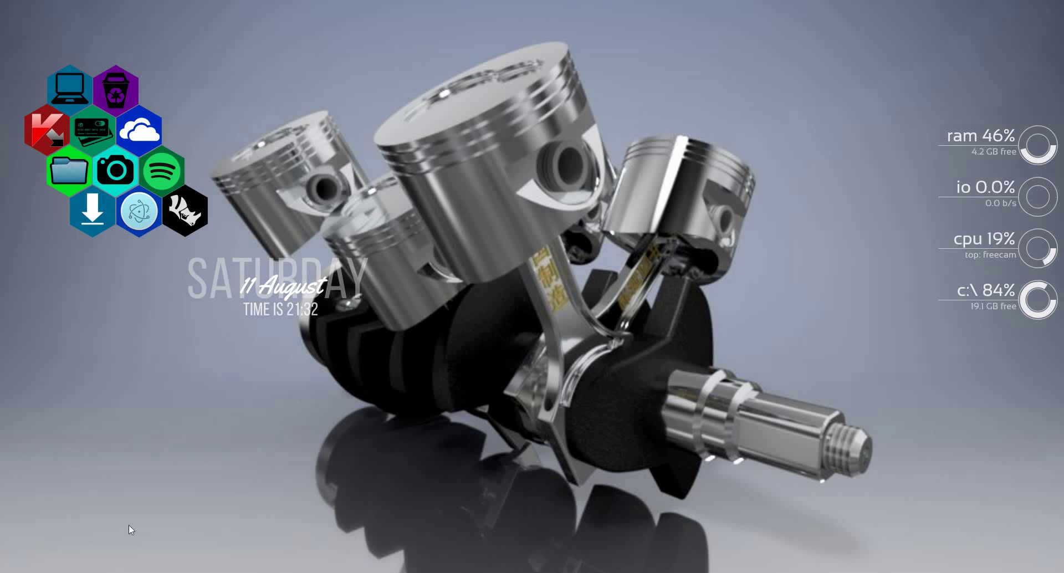
# Advance the PowerPoint slide show to the Dimensioning & Annotation slide, then return to AutoCAD's Drawing1.dwg
pyautogui.moveTo(122, 567)
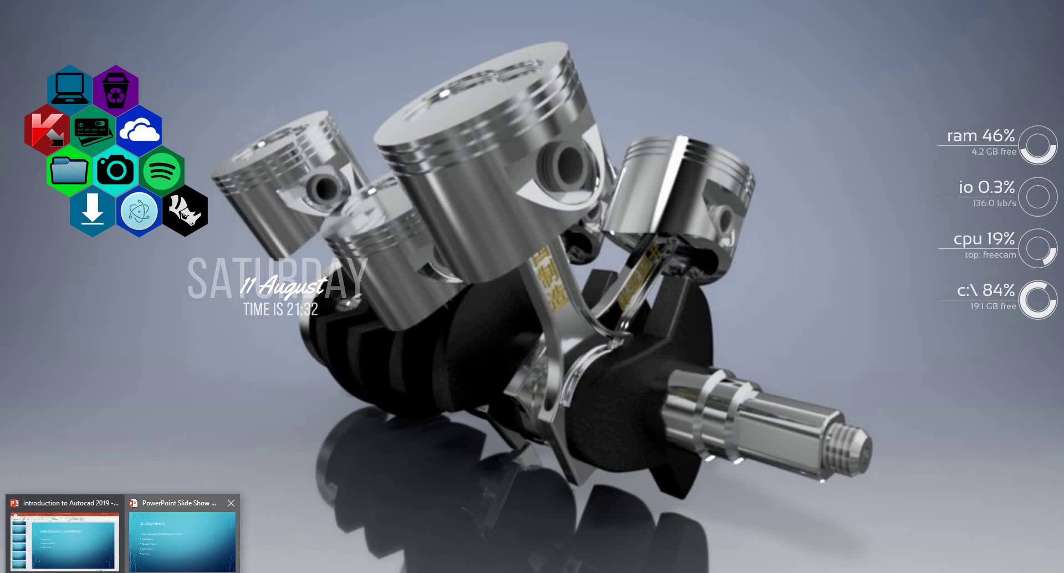
pyautogui.click(200, 529)
pyautogui.click(307, 309)
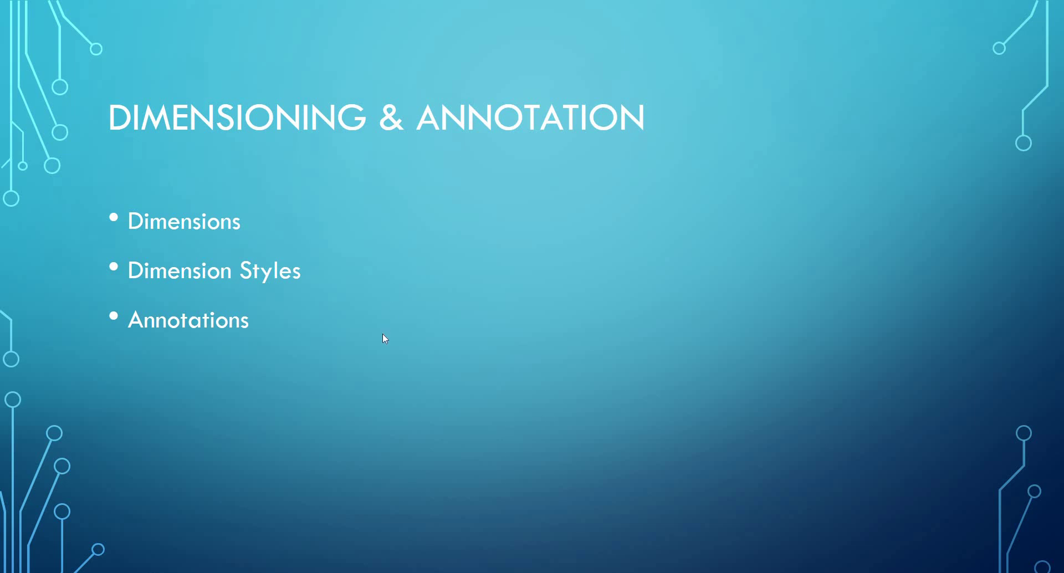
pyautogui.press('super')
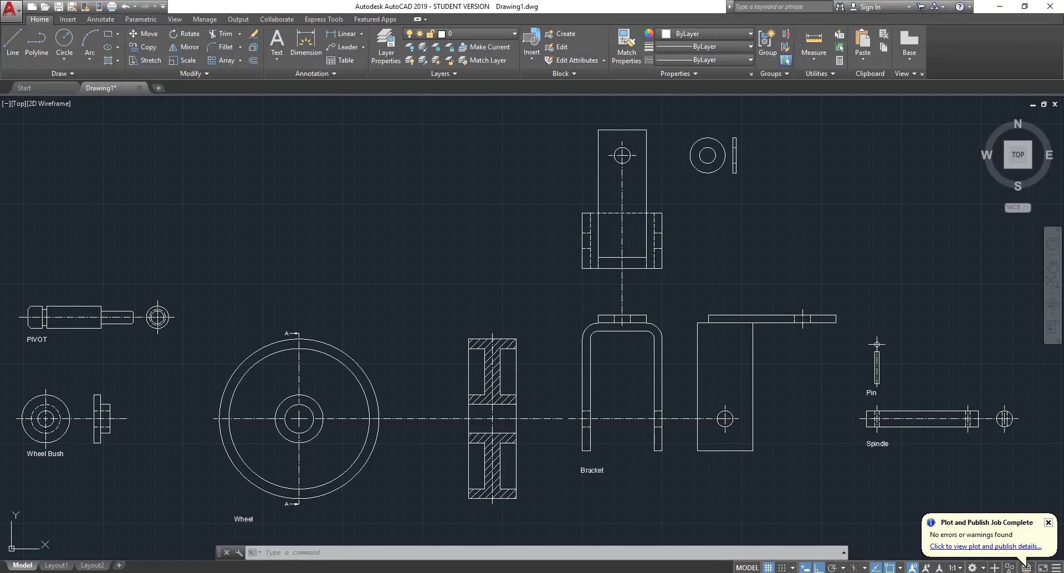
# Zoom out and back in on the PIVOT side and end views at the left of the drawing
pyautogui.scroll(-4, 319, 298)
pyautogui.scroll(4, 265, 353)
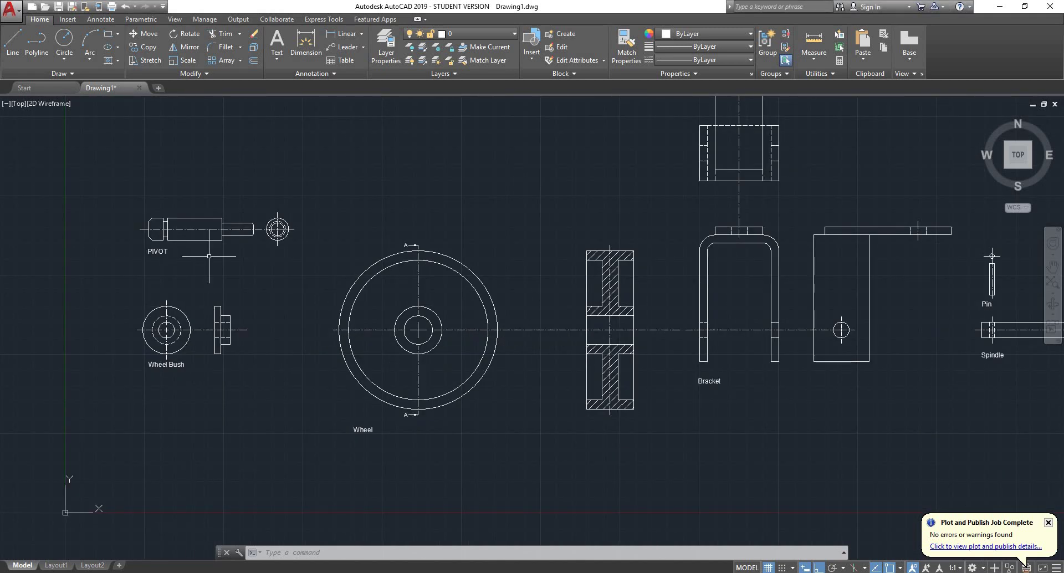
pyautogui.scroll(-3, 209, 256)
pyautogui.scroll(8, 186, 316)
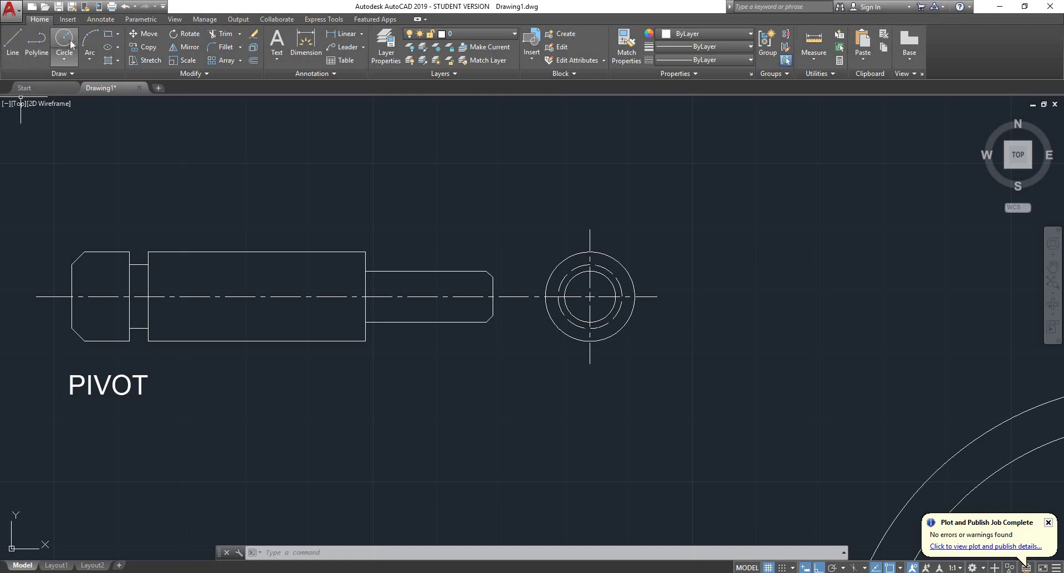
pyautogui.click(64, 58)
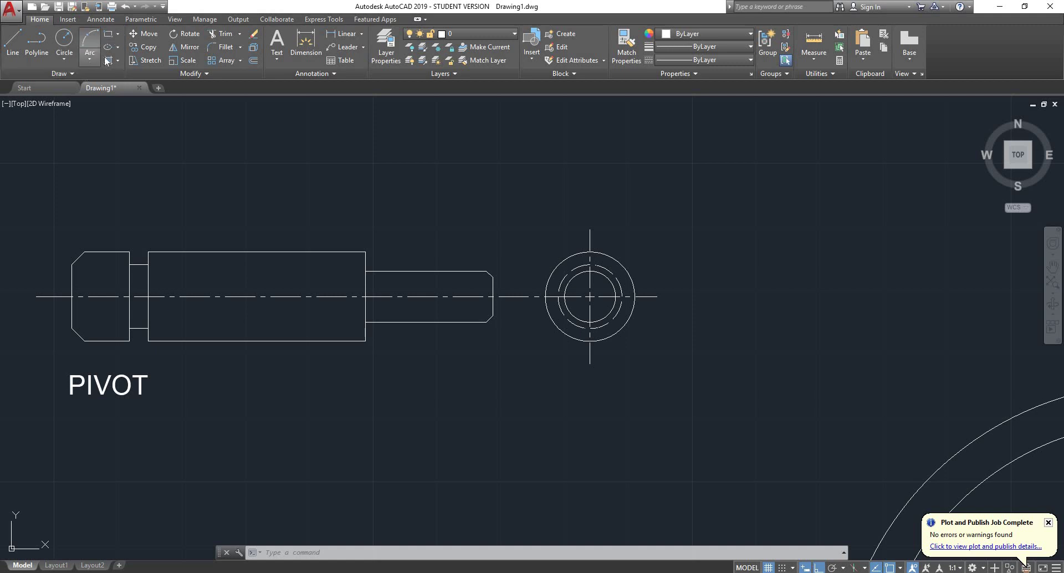
pyautogui.click(65, 74)
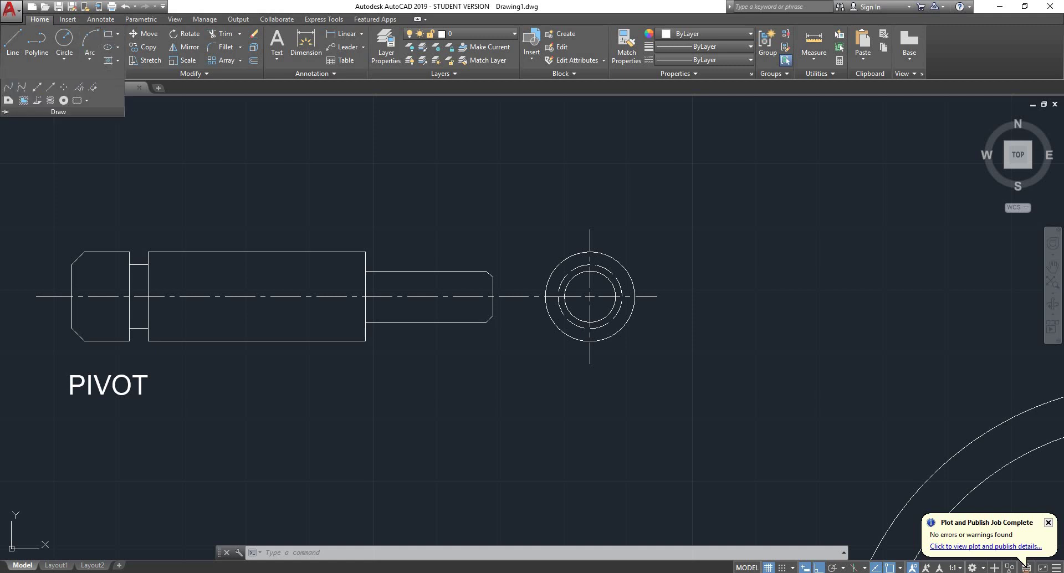
pyautogui.click(218, 172)
pyautogui.press('Escape')
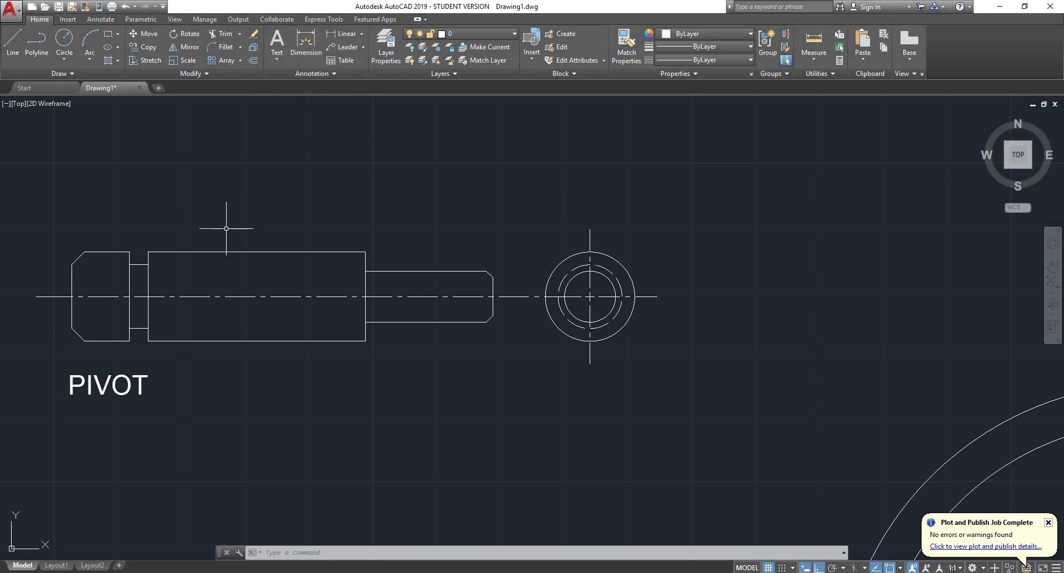
pyautogui.scroll(4, 69, 254)
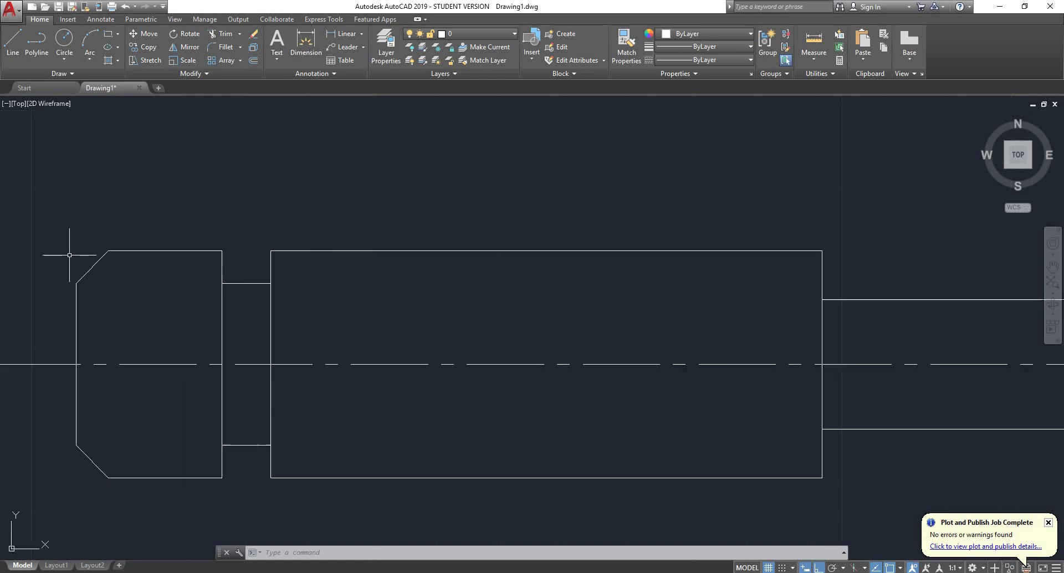
pyautogui.scroll(-2, 70, 254)
pyautogui.scroll(-2, 145, 201)
pyautogui.moveTo(165, 161); pyautogui.dragTo(195, 206, button='middle')
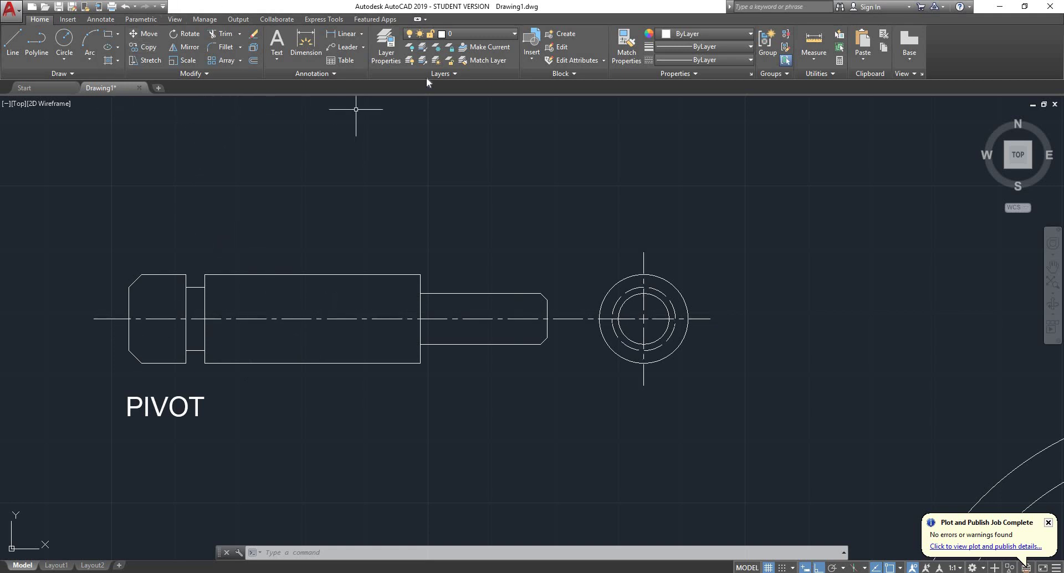
# Start DIM, zoom into the PIVOT end view, and switch from Radius to Diameter
pyautogui.click(318, 55)
pyautogui.scroll(2, 714, 293)
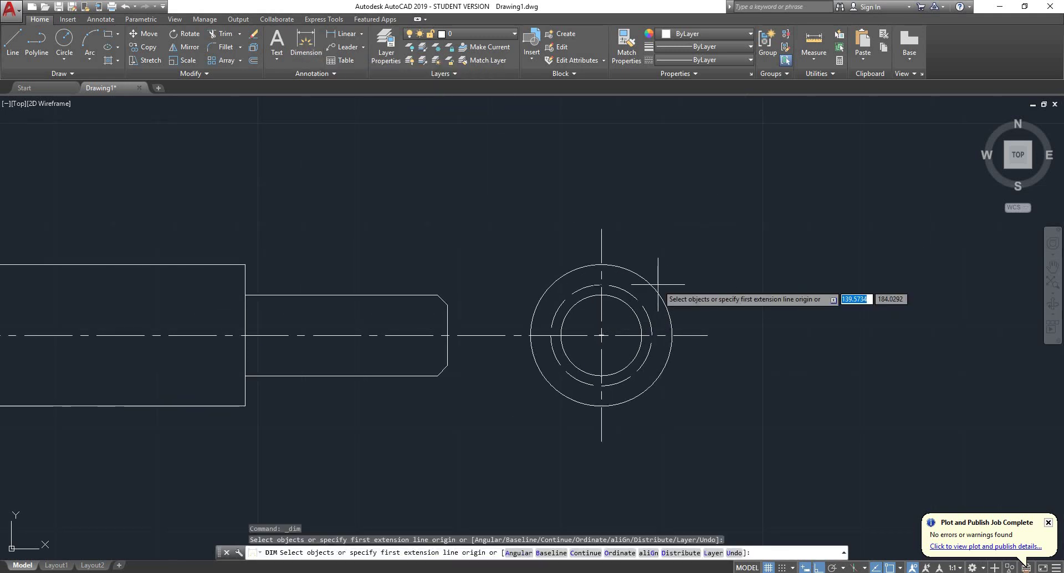
pyautogui.scroll(2, 659, 286)
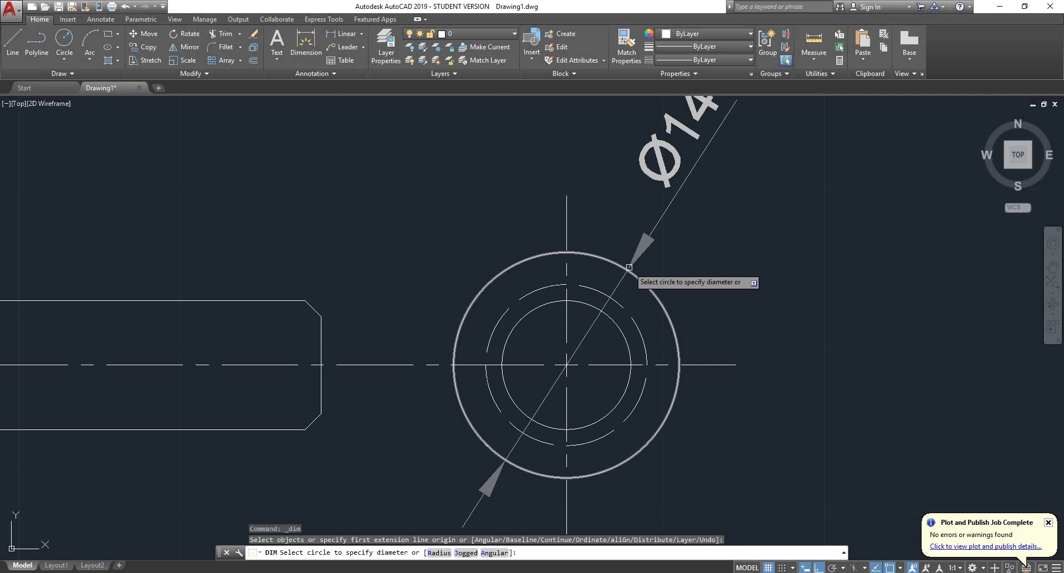
pyautogui.write('r')
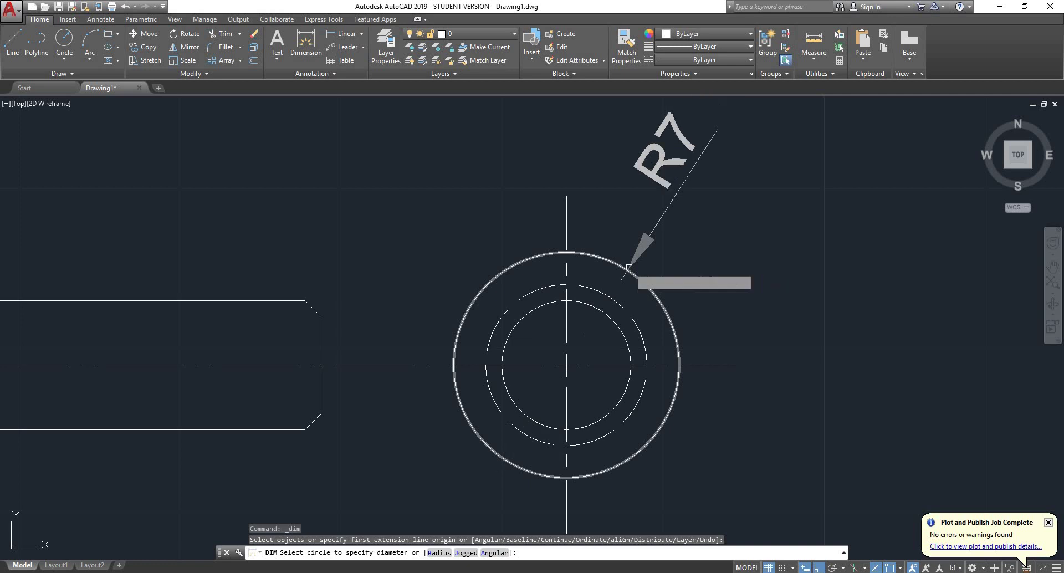
pyautogui.press('Return')
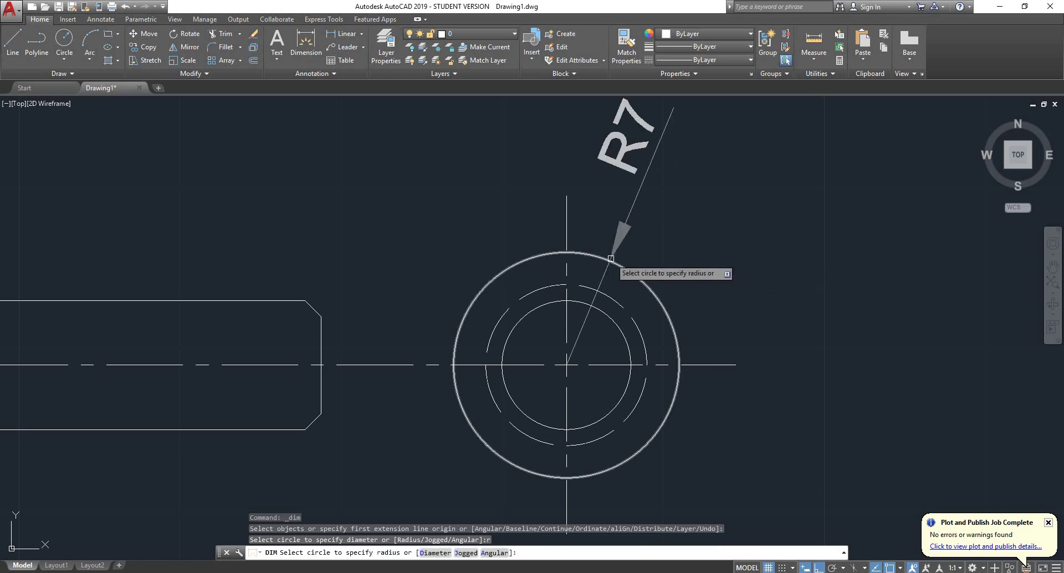
pyautogui.write('d')
pyautogui.press('Return')
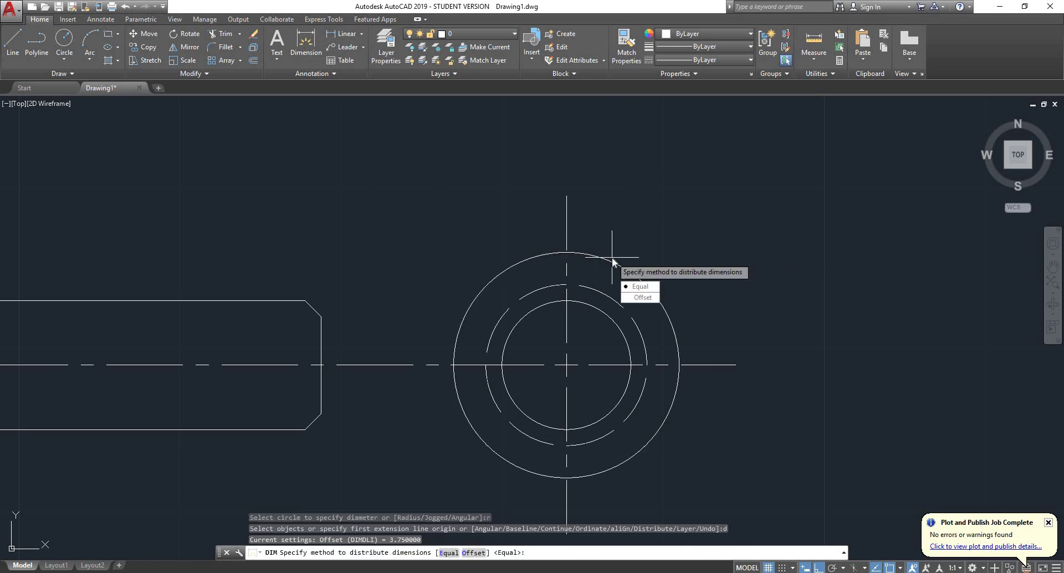
pyautogui.press('Escape')
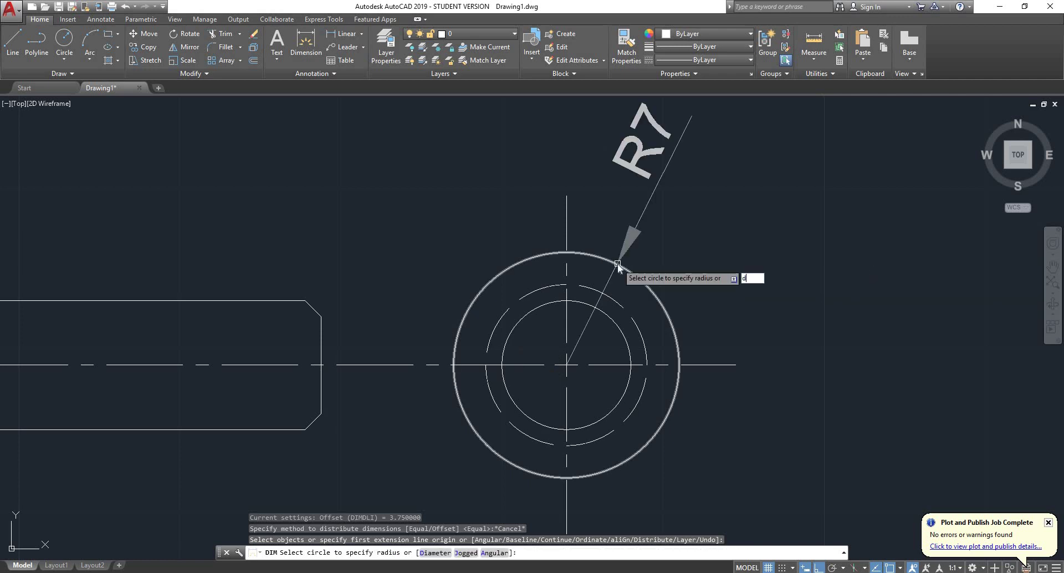
pyautogui.press('Return')
pyautogui.press('Escape')
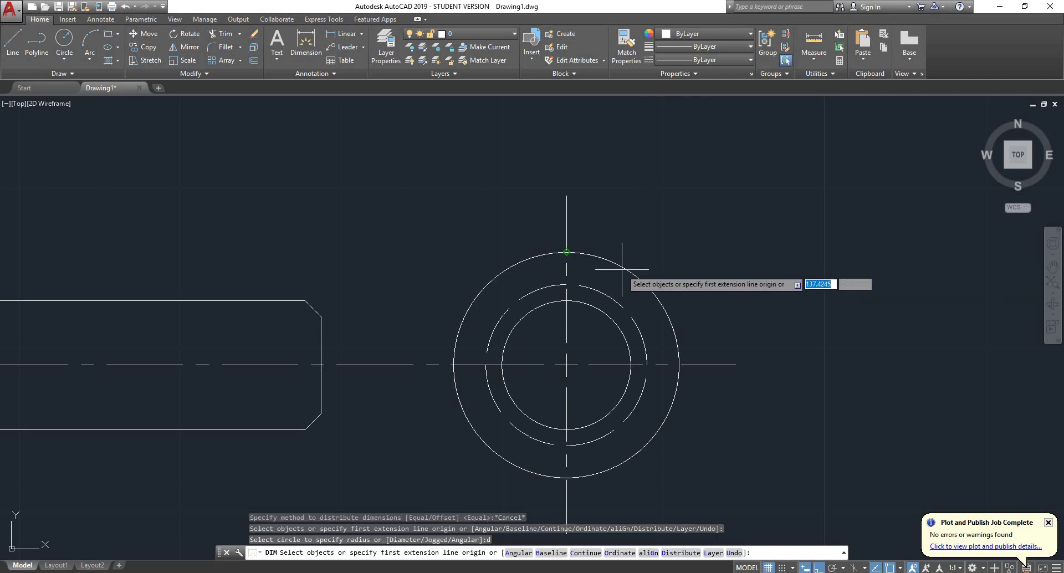
# Dimension the outer, dashed and inner end-view circles as Ø14, Ø10 and Ø8
pyautogui.click(622, 270)
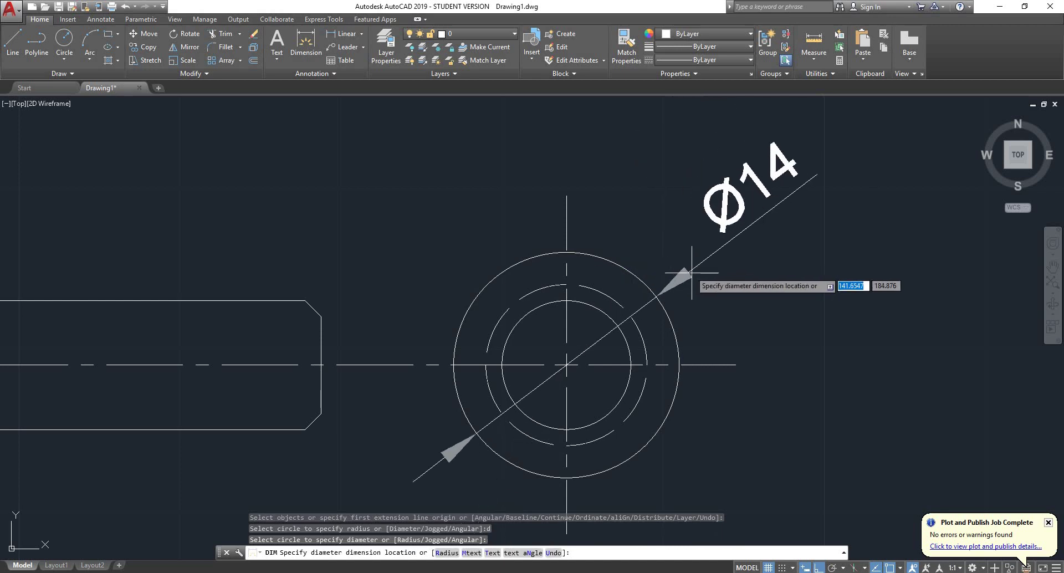
pyautogui.click(637, 206)
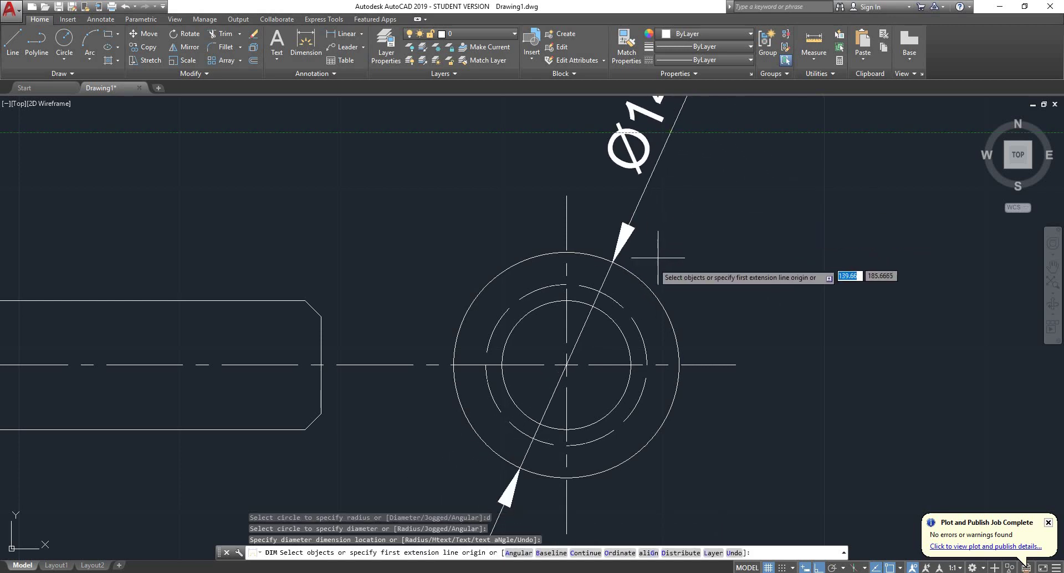
pyautogui.click(608, 292)
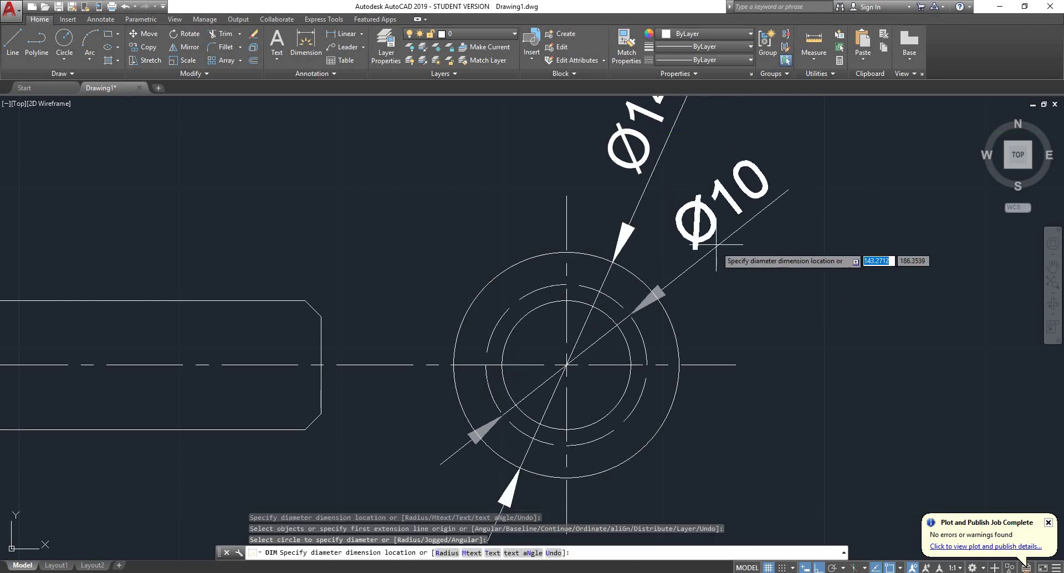
pyautogui.click(711, 205)
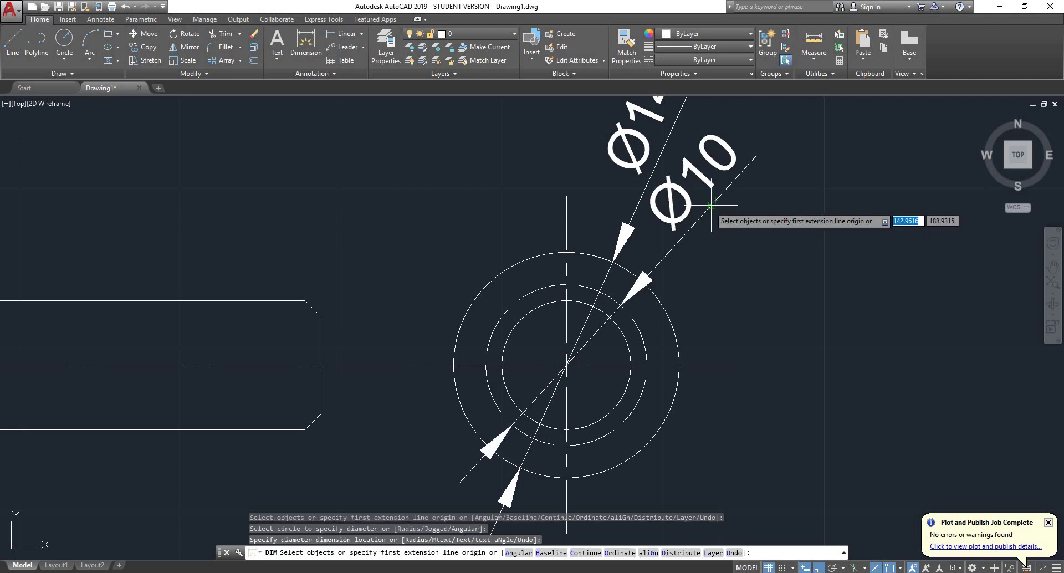
pyautogui.click(618, 332)
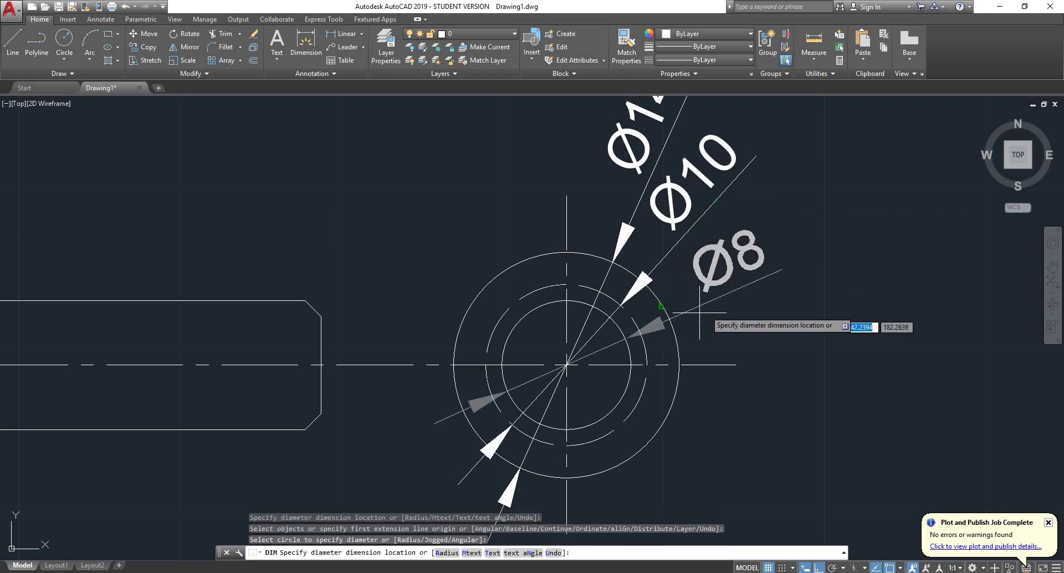
pyautogui.click(781, 255)
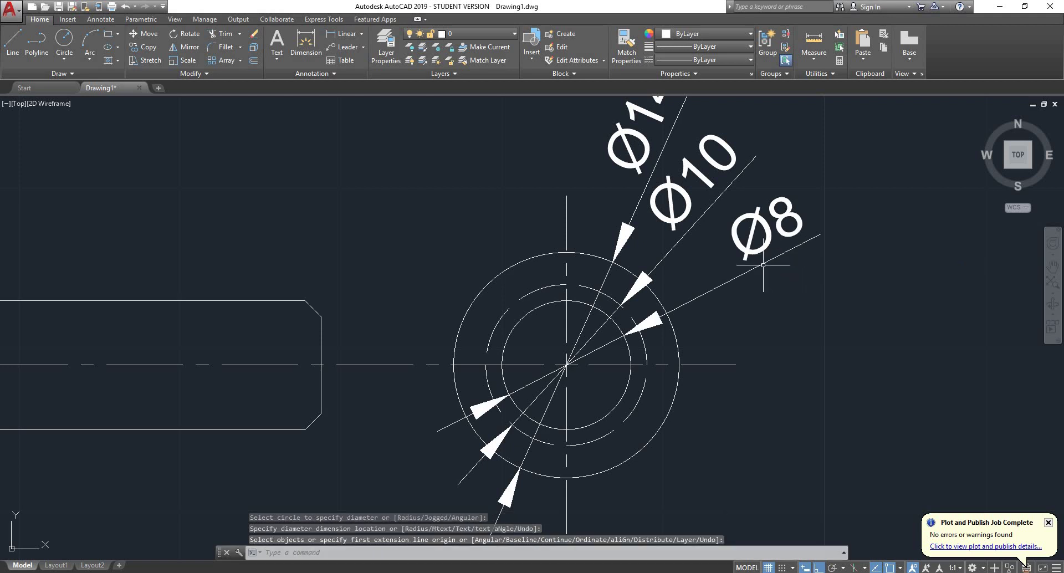
pyautogui.scroll(-6, 764, 265)
pyautogui.scroll(4, 530, 279)
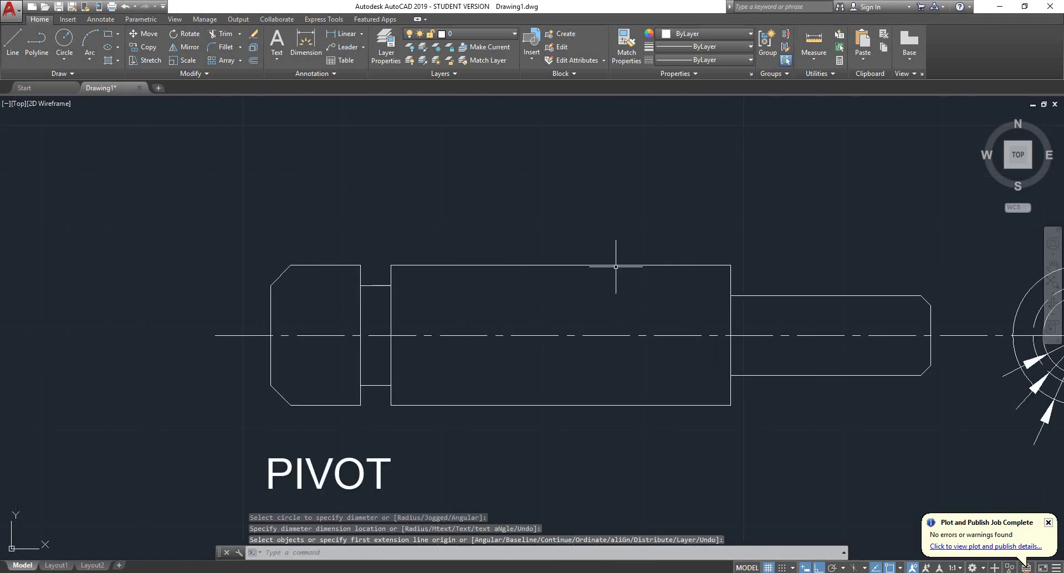
# Restart DIM and place a 9 linear dimension from the shaft's left end, above the part
pyautogui.scroll(-2, 487, 190)
pyautogui.scroll(2, 480, 188)
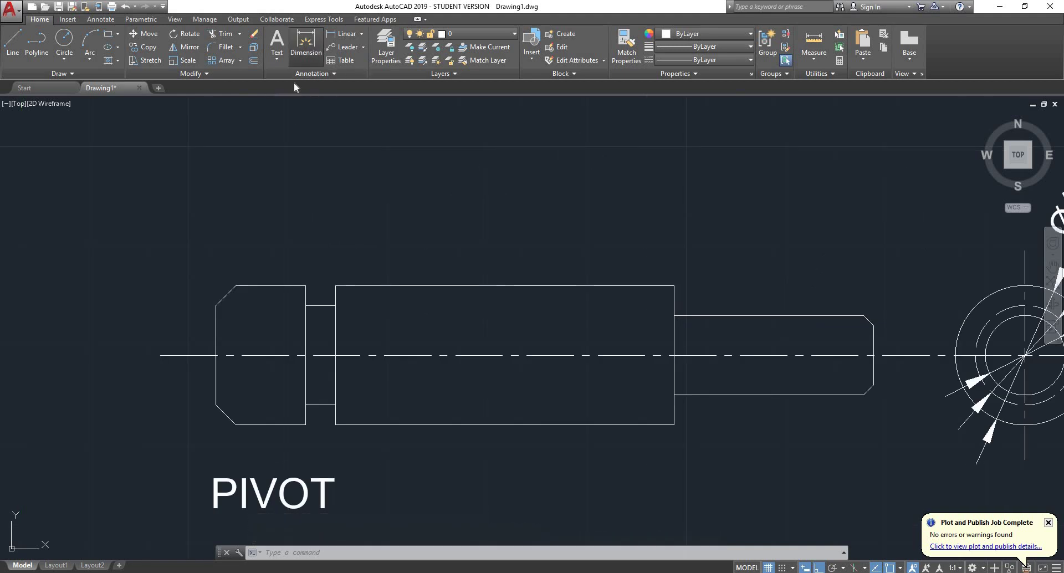
pyautogui.click(306, 43)
pyautogui.press('Return')
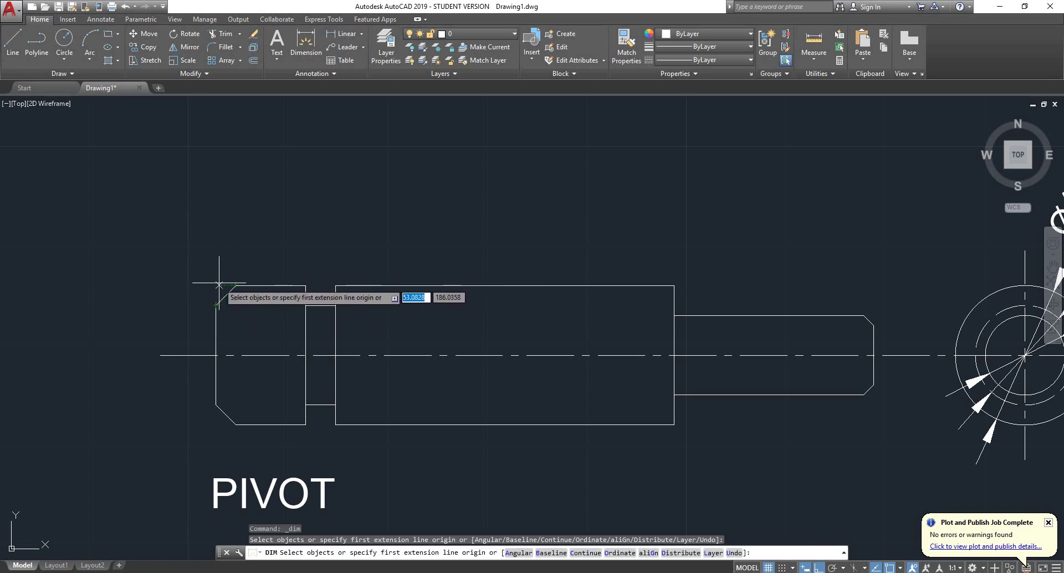
pyautogui.scroll(7, 236, 285)
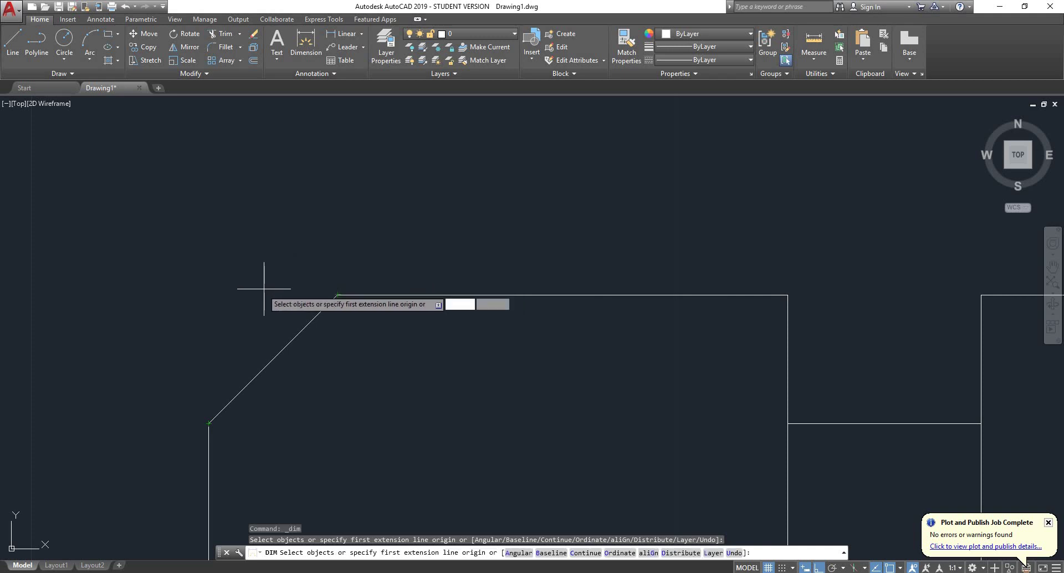
pyautogui.click(209, 293)
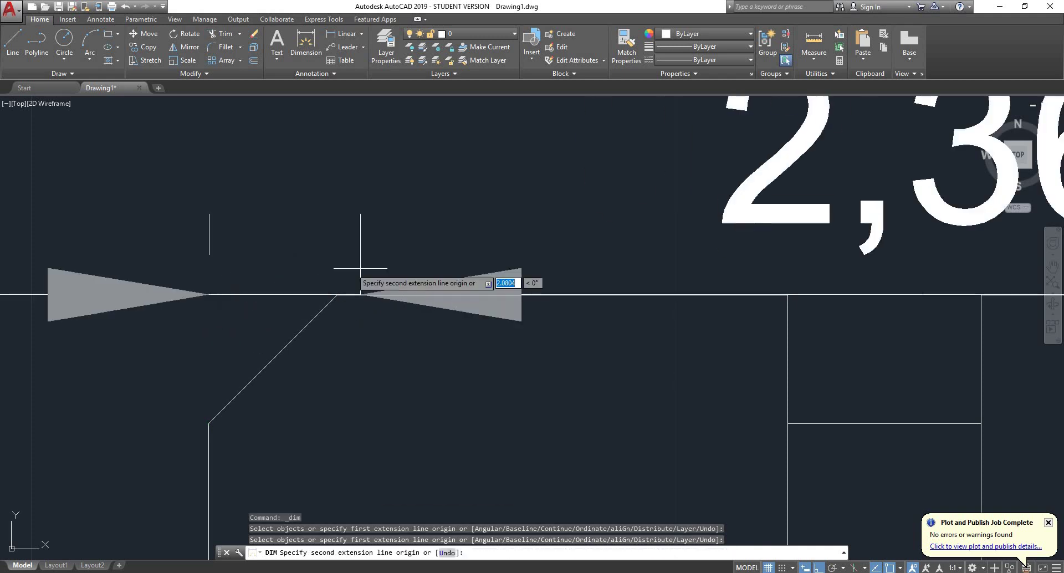
pyautogui.click(787, 295)
pyautogui.scroll(-8, 786, 296)
pyautogui.scroll(4, 689, 175)
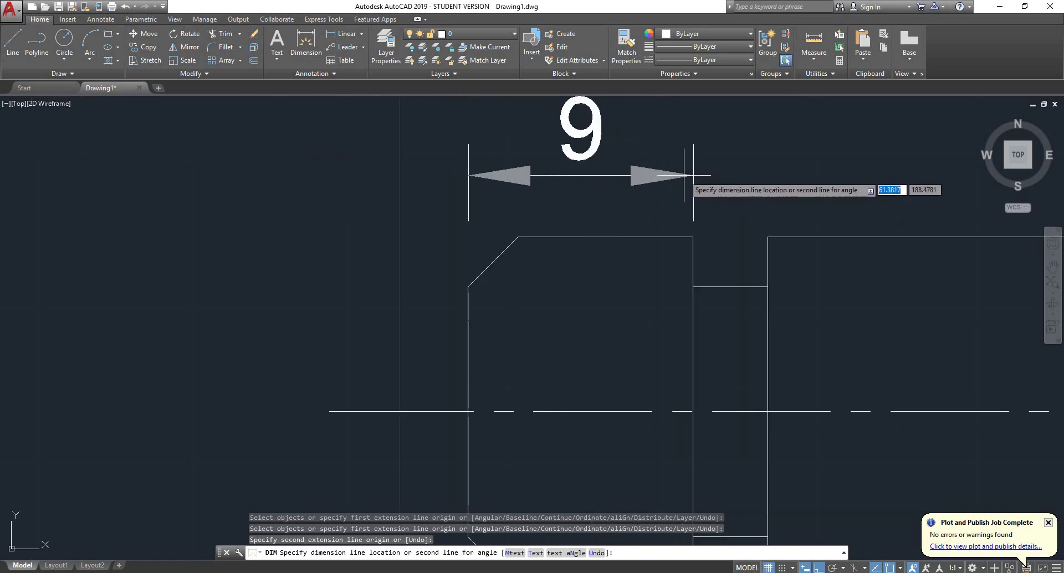
pyautogui.click(688, 189)
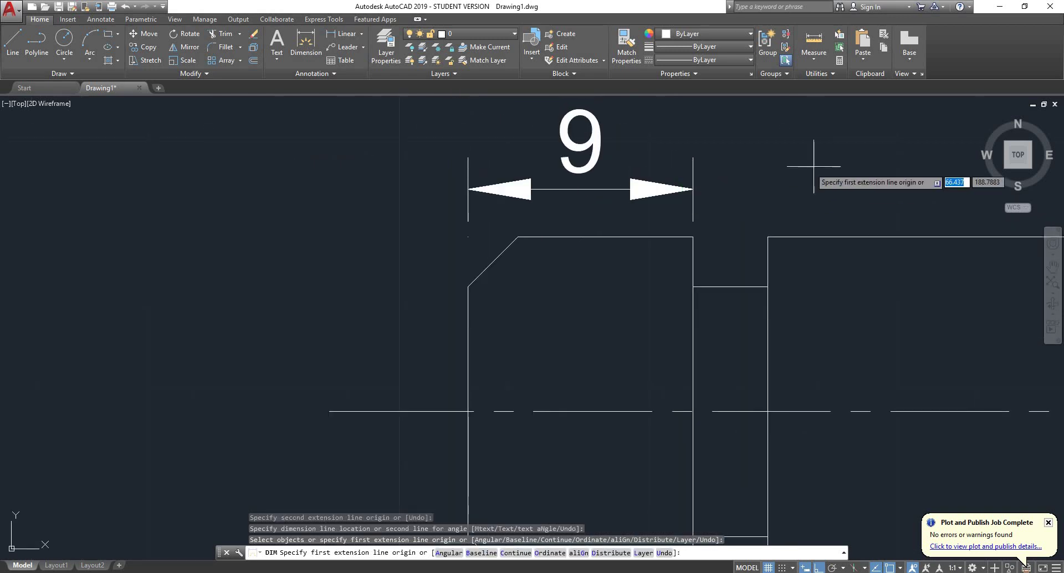
pyautogui.scroll(-5, 743, 183)
pyautogui.scroll(6, 807, 156)
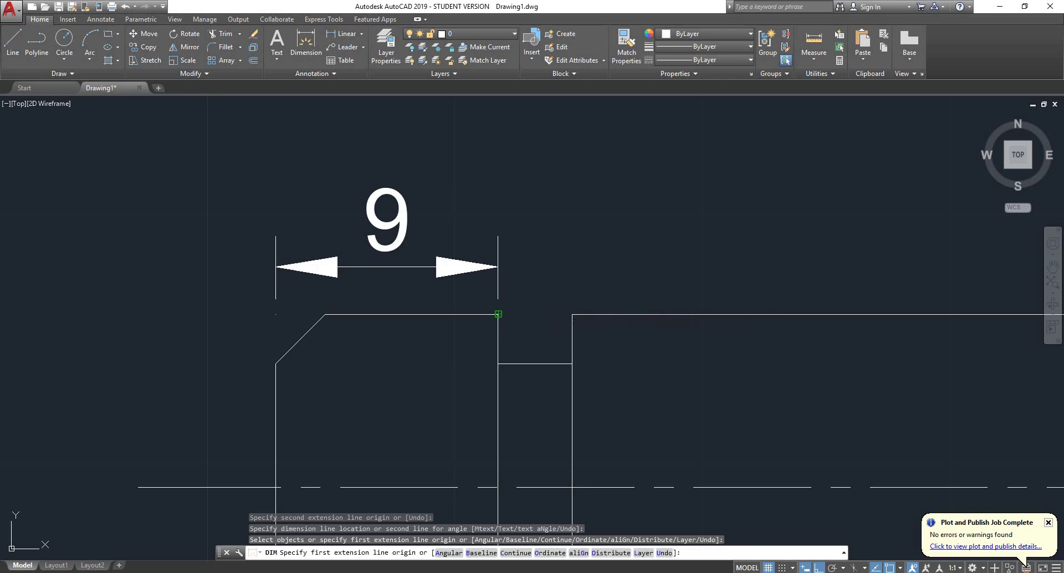
# Cancel the half-drawn 3 groove dimension and finish placing the 9
pyautogui.click(498, 314)
pyautogui.click(572, 314)
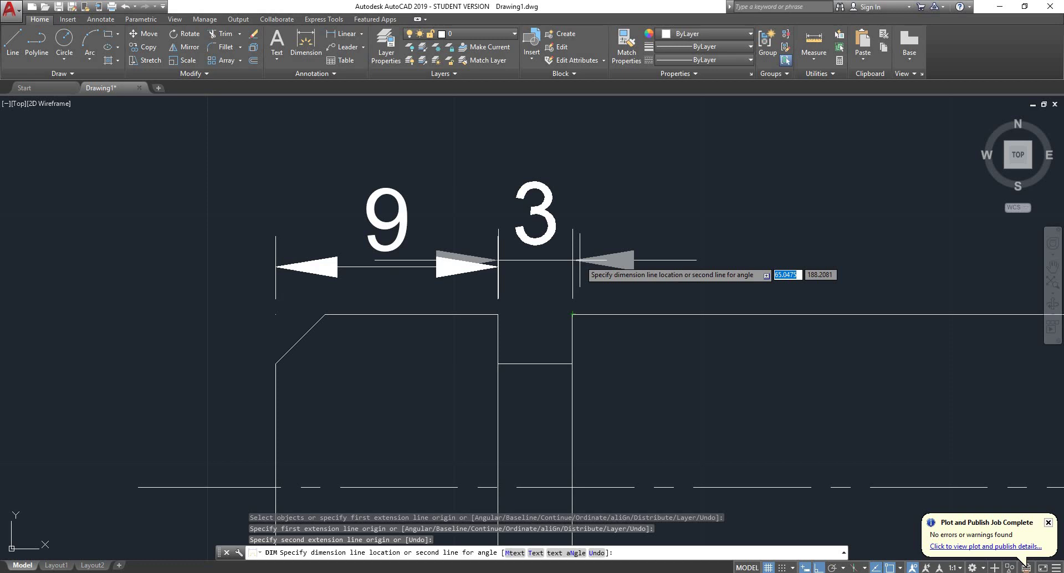
pyautogui.press('Escape')
pyautogui.scroll(-7, 575, 257)
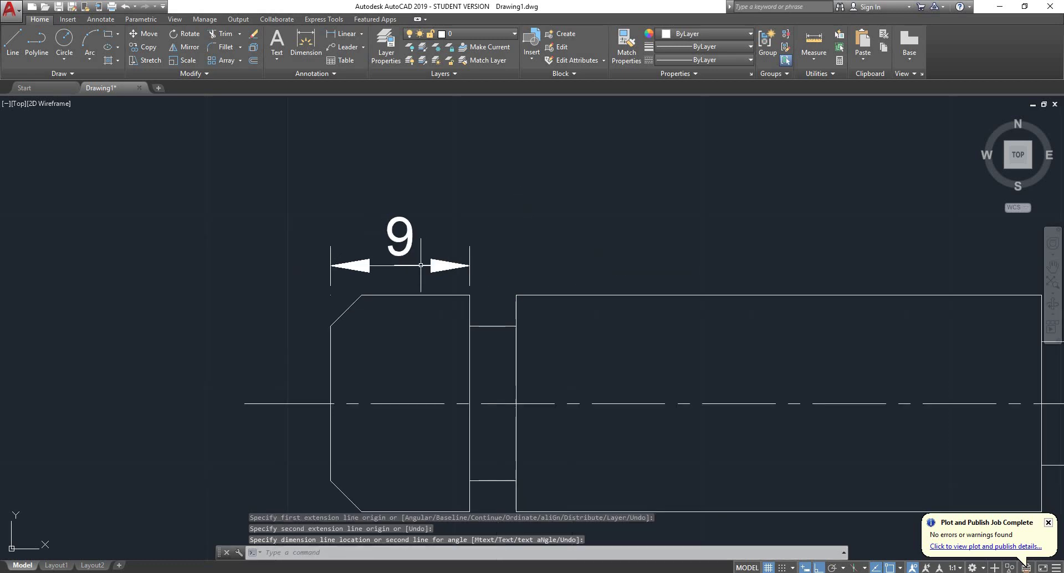
pyautogui.scroll(3, 375, 296)
pyautogui.scroll(2, 295, 313)
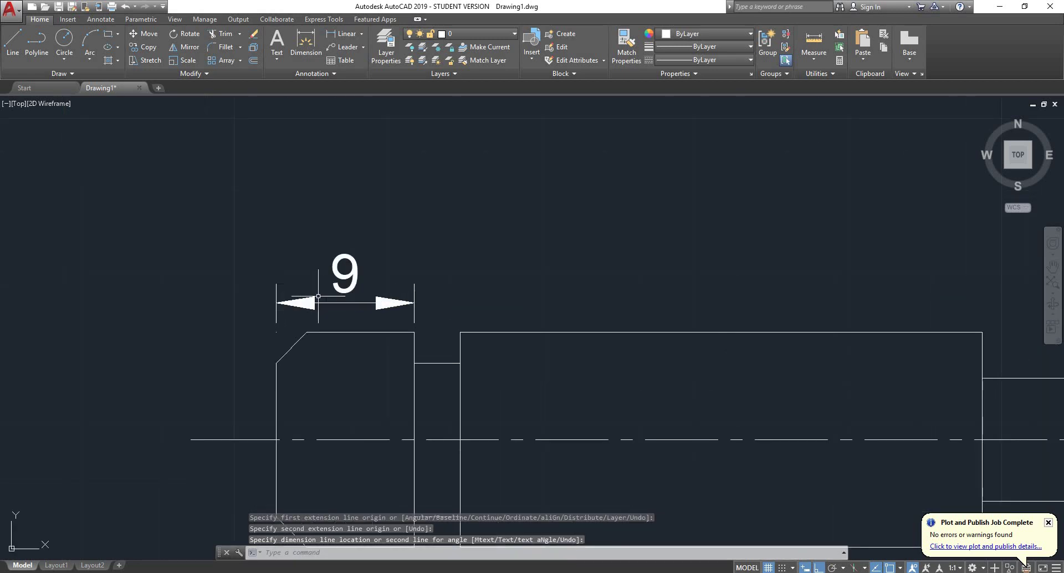
pyautogui.click(340, 271)
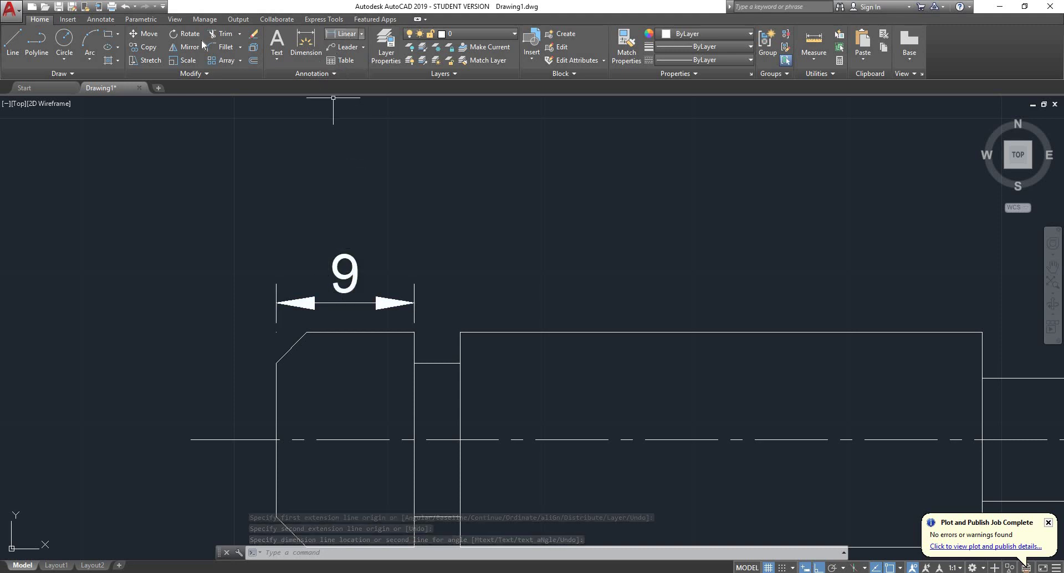
# Start Continue dimensioning from the existing 9 via the Annotate tab's Dimensions panel
pyautogui.click(93, 21)
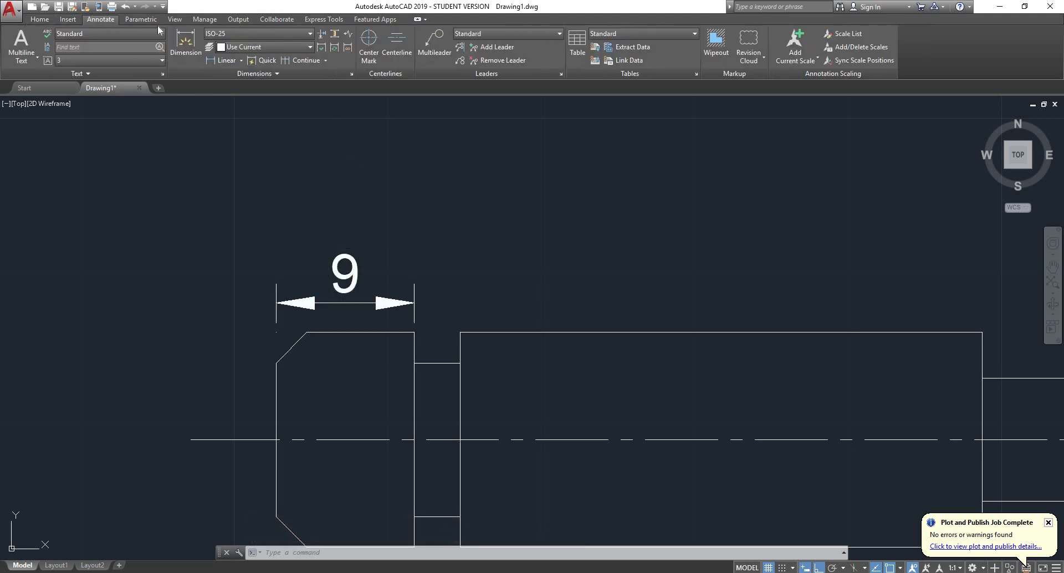
pyautogui.click(241, 61)
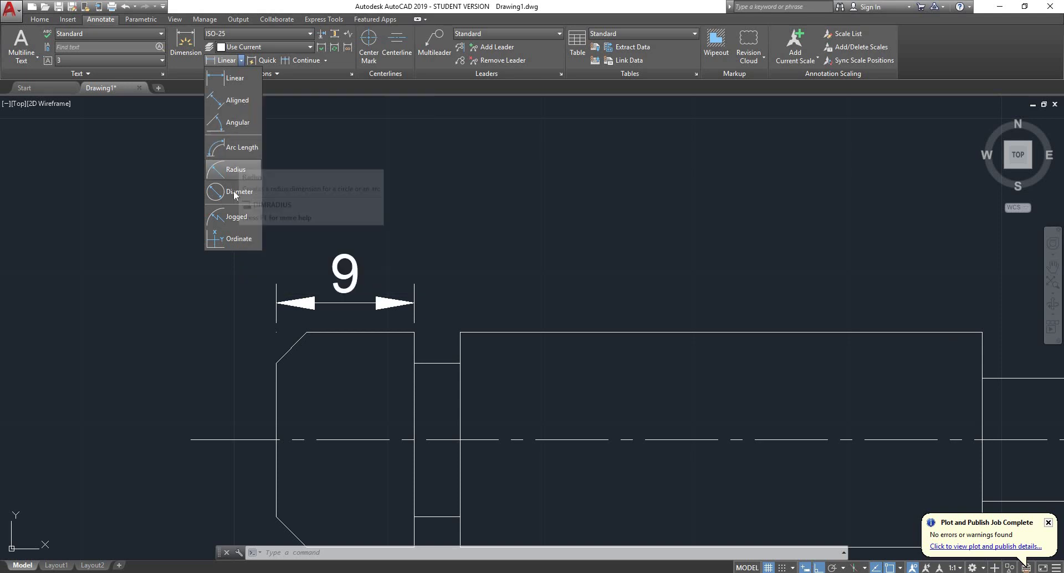
pyautogui.click(305, 125)
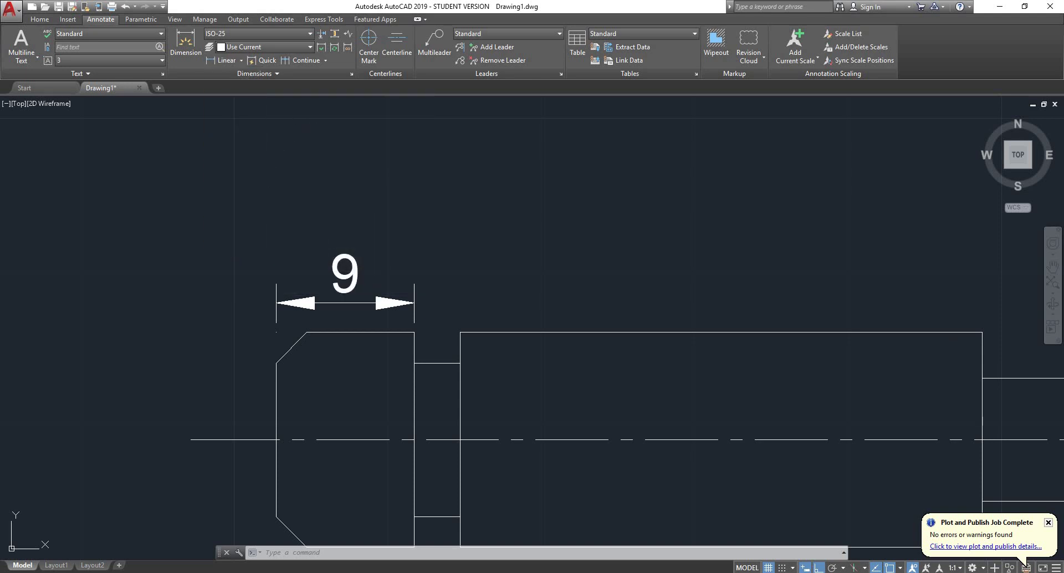
pyautogui.click(313, 62)
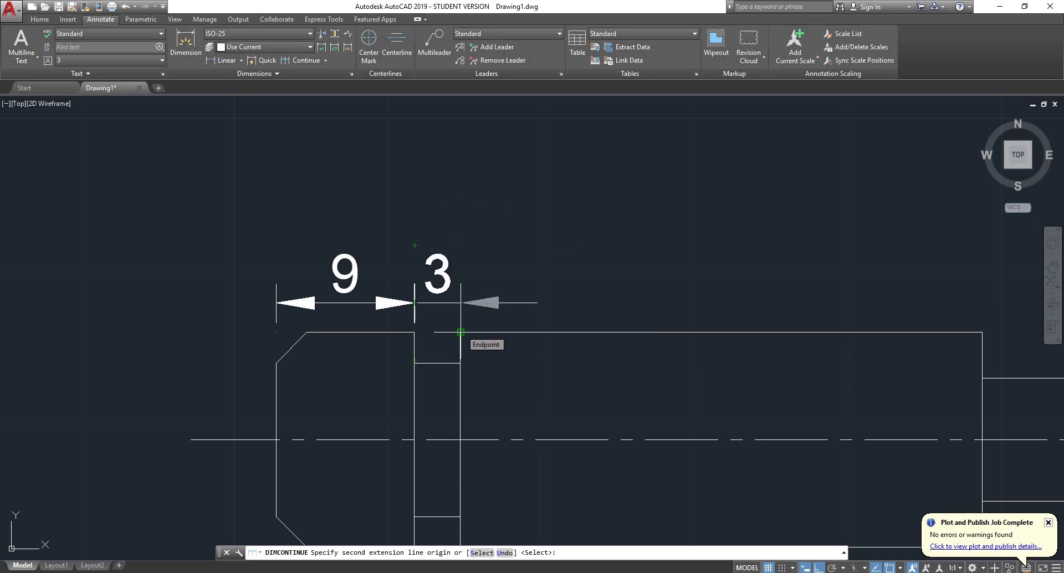
# Chain 3, 34 and 20 dimensions after the 9 along the shaft steps, then end the command
pyautogui.click(460, 332)
pyautogui.scroll(-3, 743, 299)
pyautogui.moveTo(743, 299); pyautogui.dragTo(565, 269, button='middle')
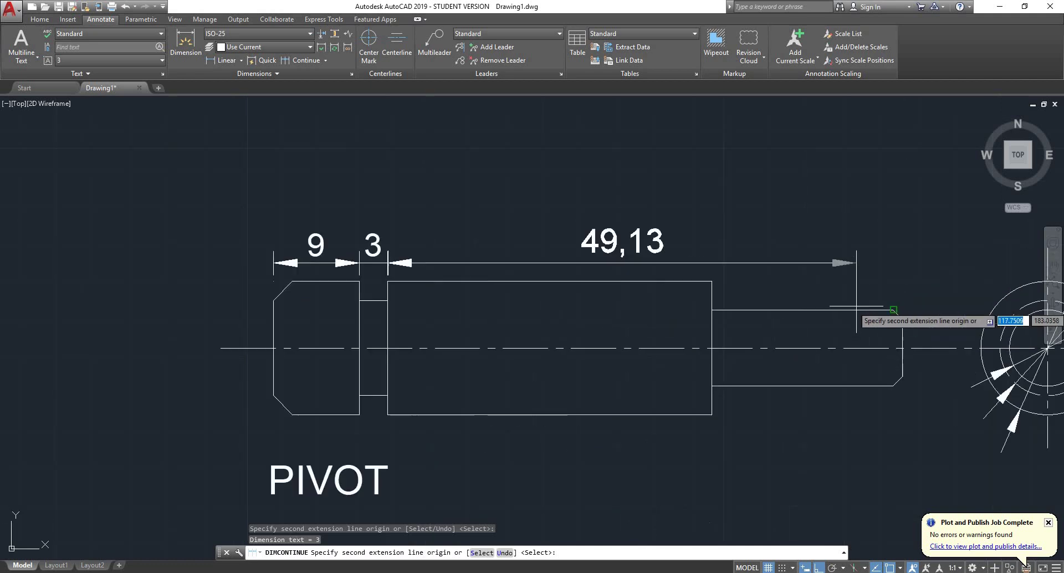
pyautogui.scroll(2, 894, 309)
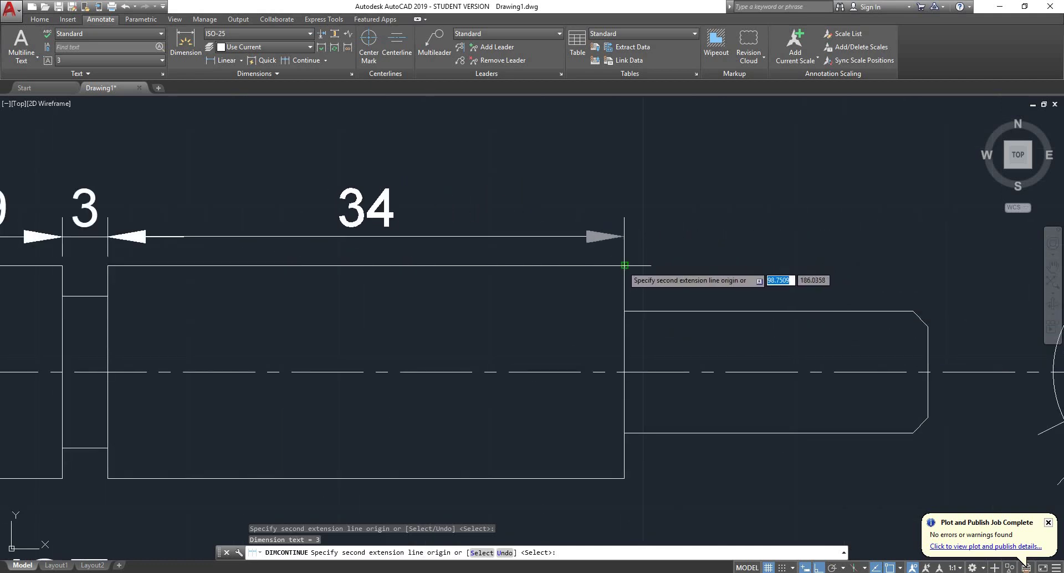
pyautogui.click(625, 266)
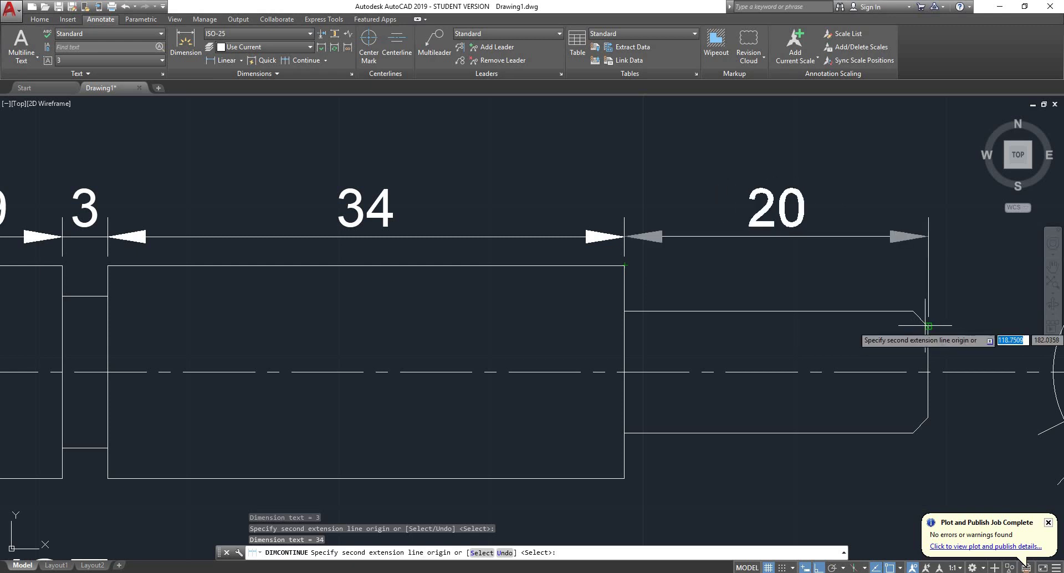
pyautogui.click(928, 326)
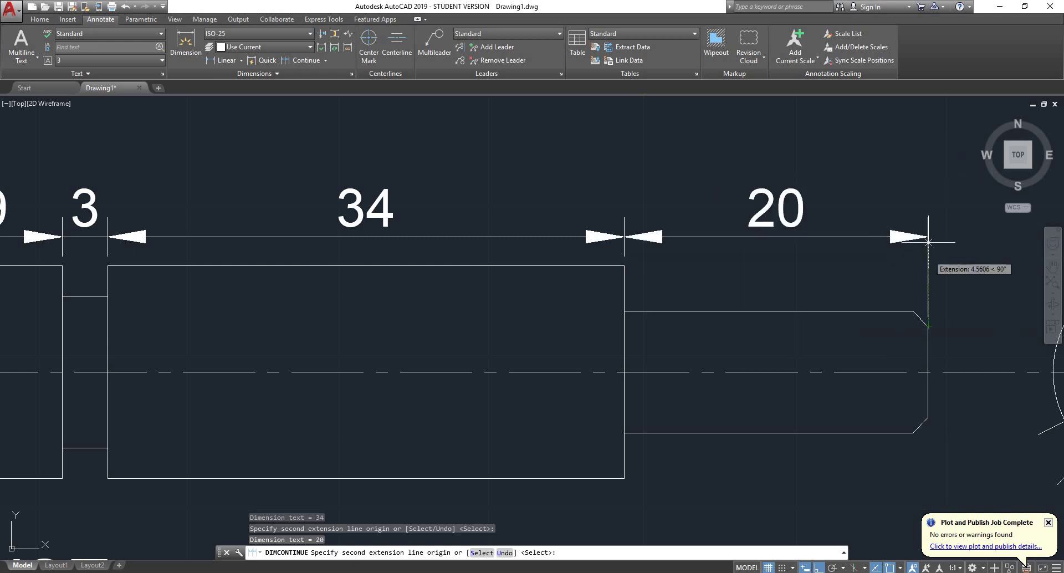
pyautogui.scroll(-3, 881, 157)
pyautogui.scroll(3, 877, 152)
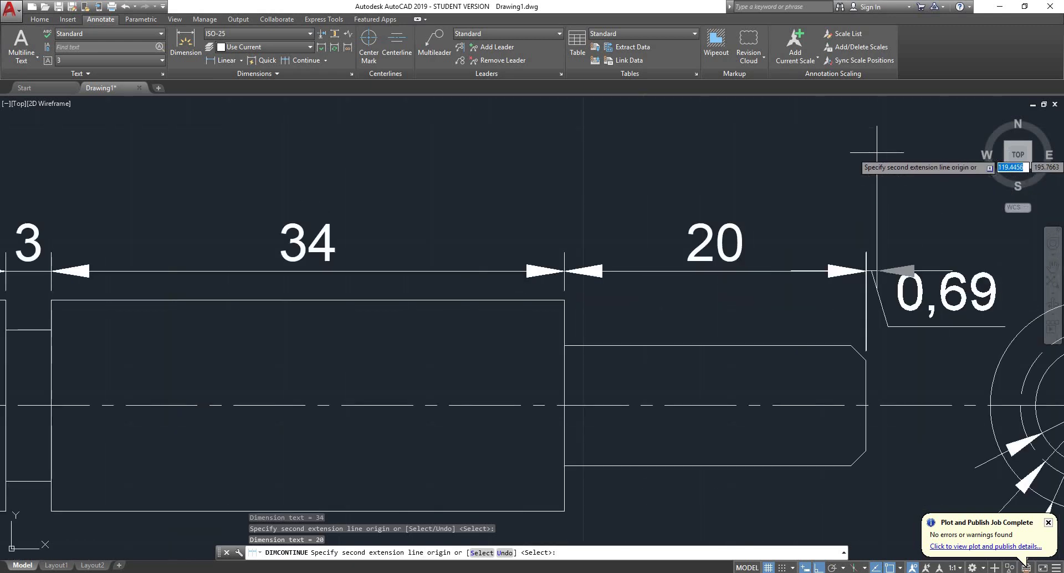
pyautogui.press('Return')
pyautogui.scroll(-3, 488, 219)
pyautogui.scroll(3, 453, 209)
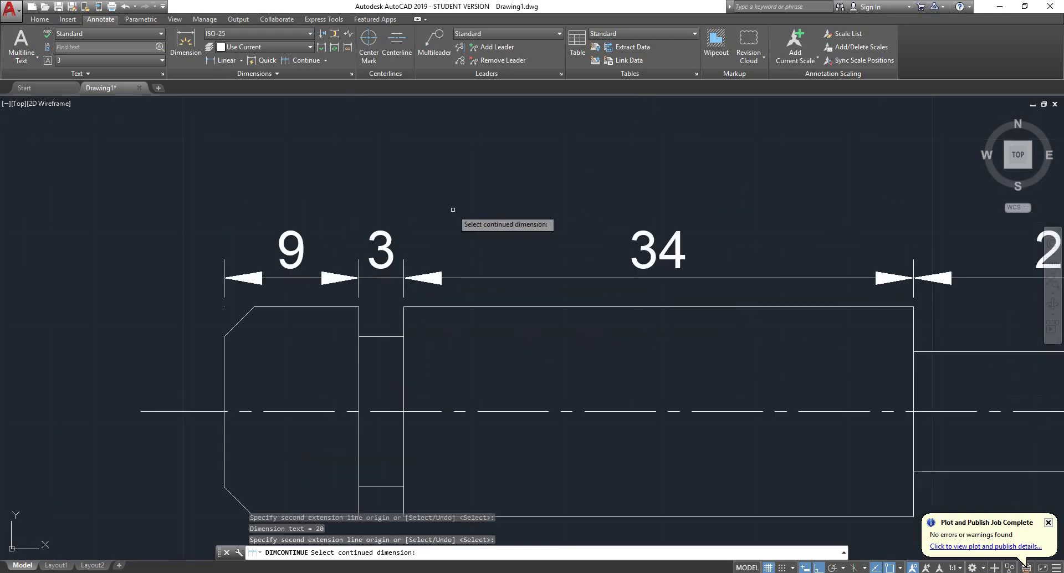
pyautogui.press('Escape')
pyautogui.scroll(-5, 444, 210)
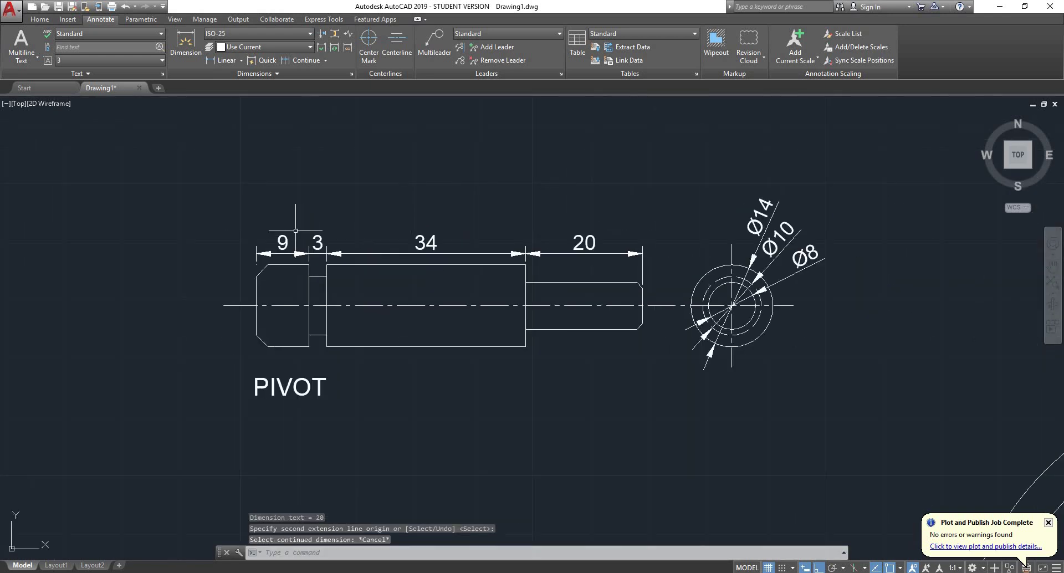
pyautogui.scroll(2, 299, 230)
# Crossing-select and delete the 9, 3, 34 and 20 chained dimensions
pyautogui.click(859, 168)
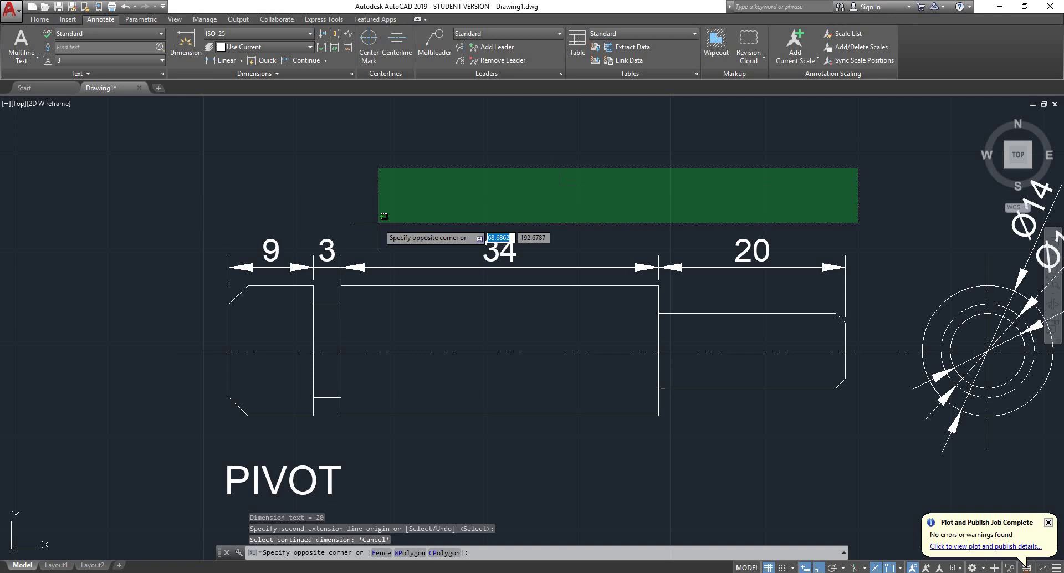
pyautogui.click(169, 271)
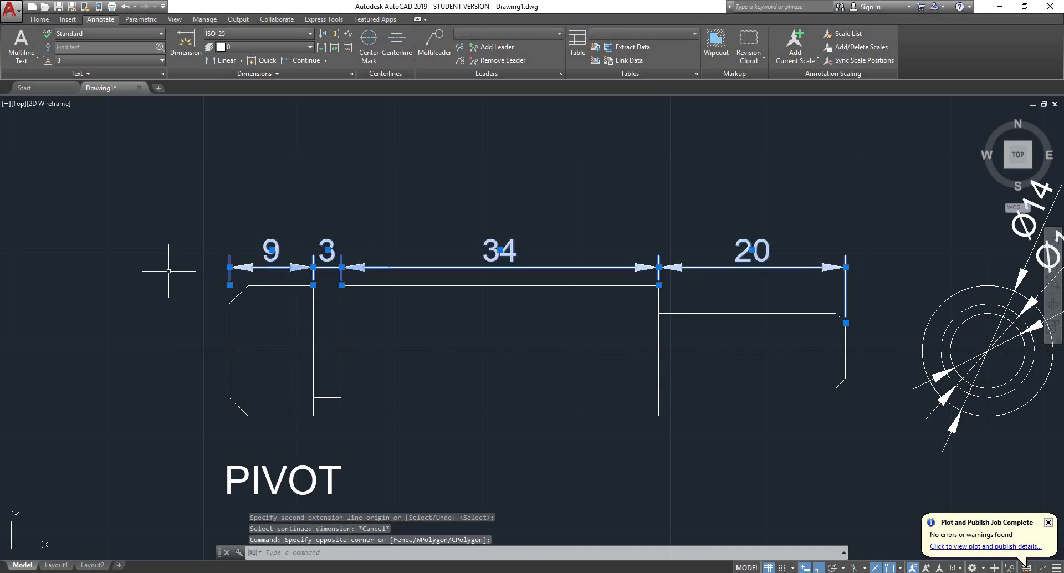
pyautogui.press('Delete')
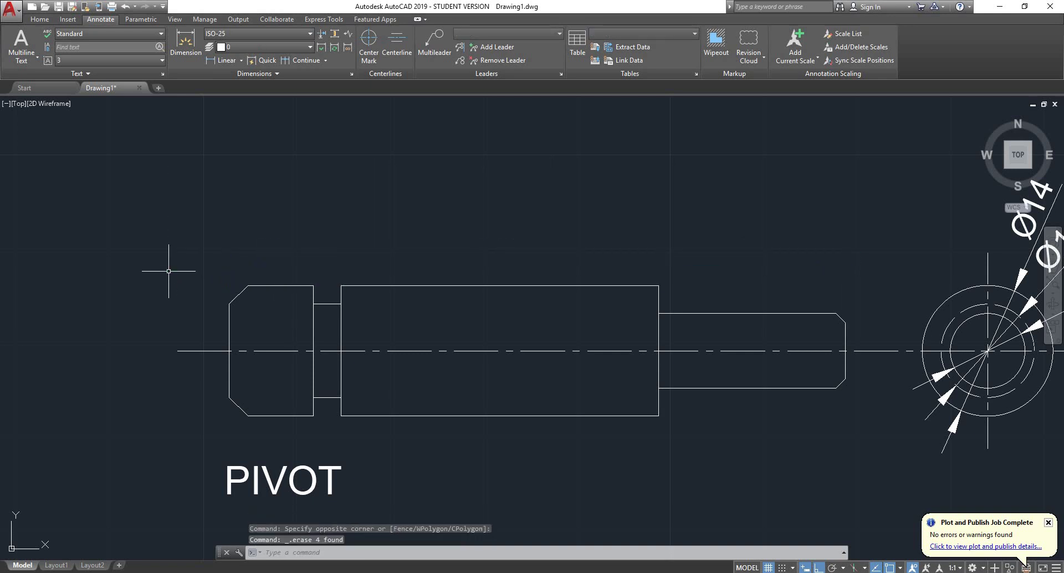
# Redraw a 9 linear dimension across the PIVOT head, placed above it
pyautogui.scroll(2, 258, 212)
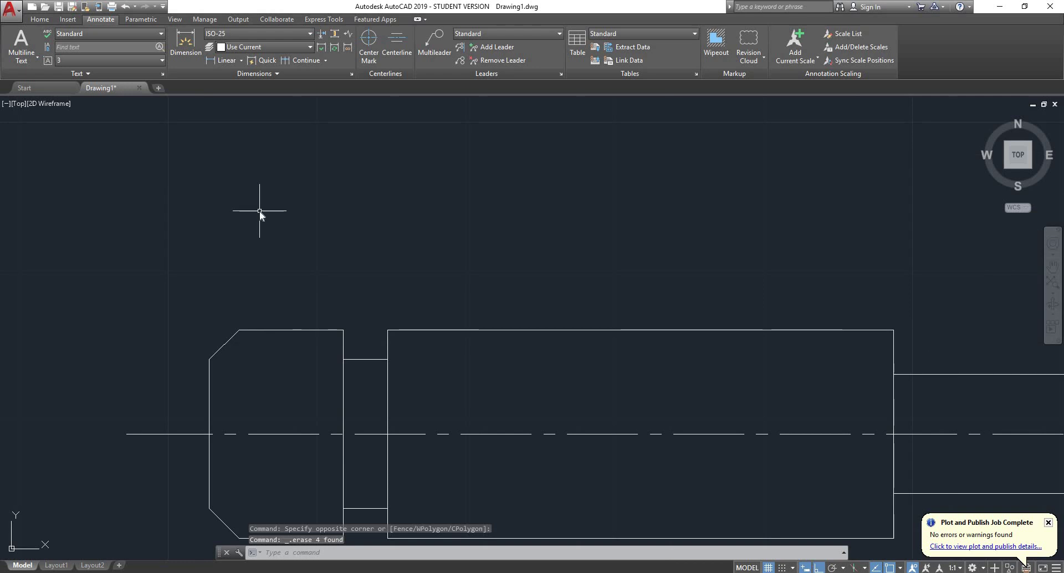
pyautogui.press('Return')
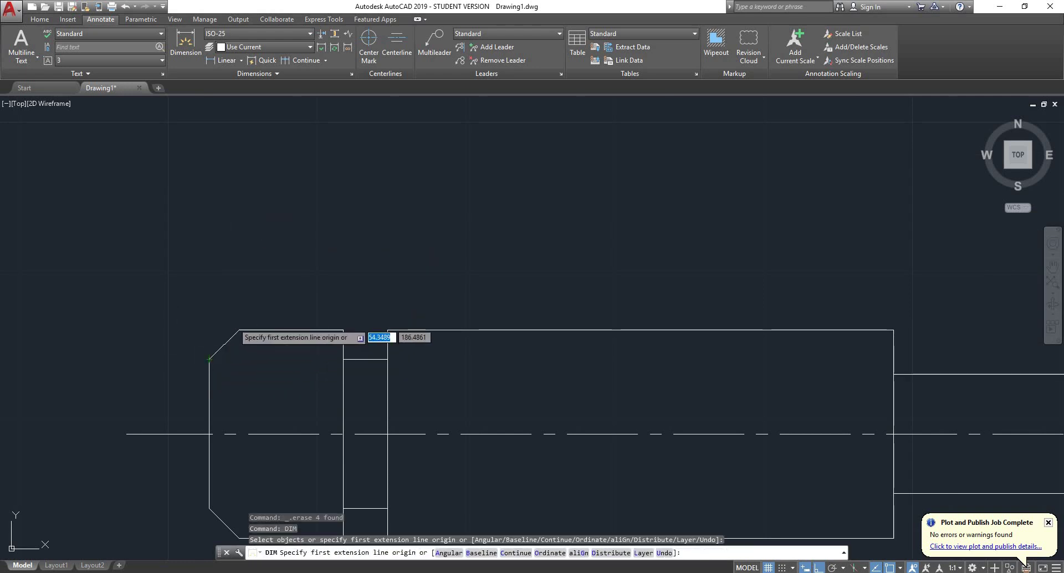
pyautogui.click(209, 330)
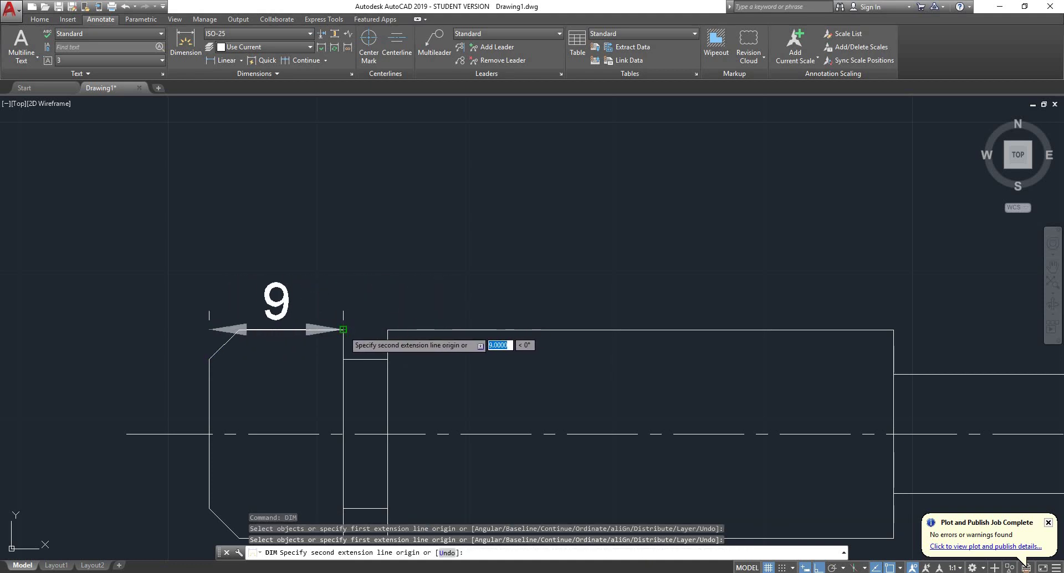
pyautogui.click(343, 329)
pyautogui.click(316, 282)
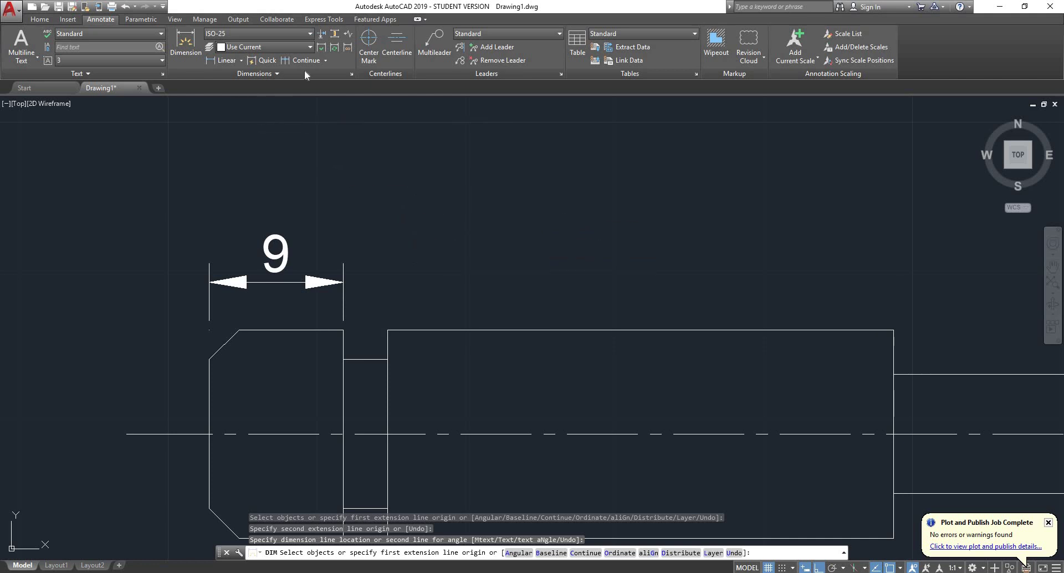
# Switch to Baseline from the 9 and add 46 and 66 dimensions to the step corner and shaft end
pyautogui.click(326, 61)
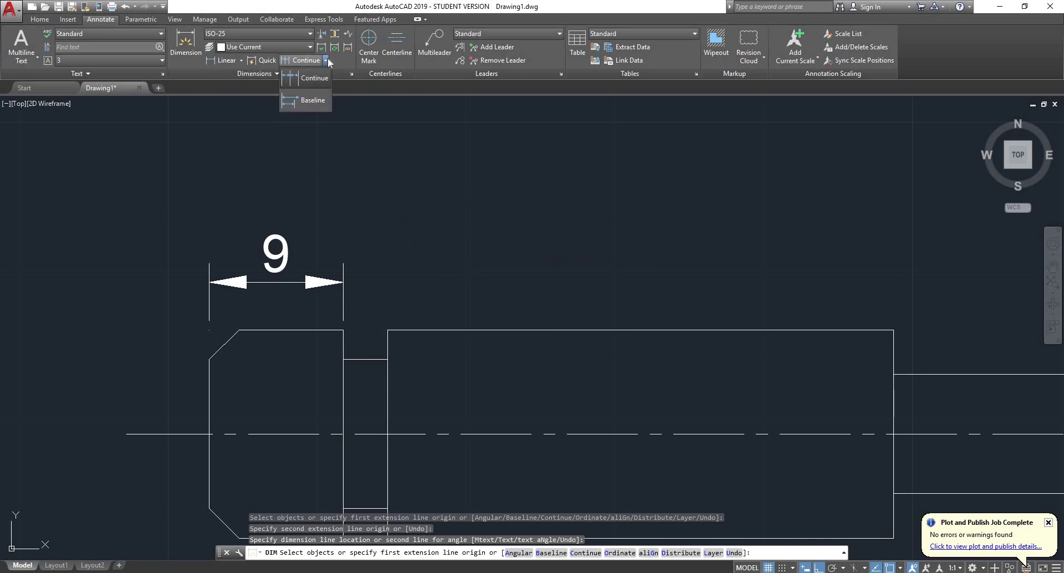
pyautogui.click(321, 100)
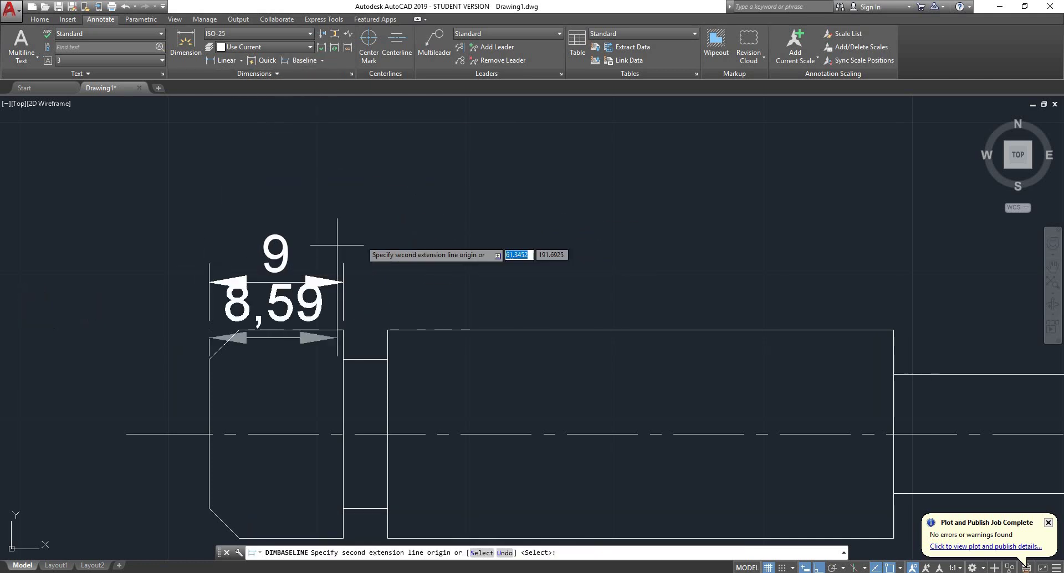
pyautogui.click(894, 330)
pyautogui.scroll(-5, 894, 329)
pyautogui.moveTo(939, 327); pyautogui.dragTo(690, 328, button='middle')
pyautogui.scroll(2, 806, 328)
pyautogui.scroll(2, 690, 329)
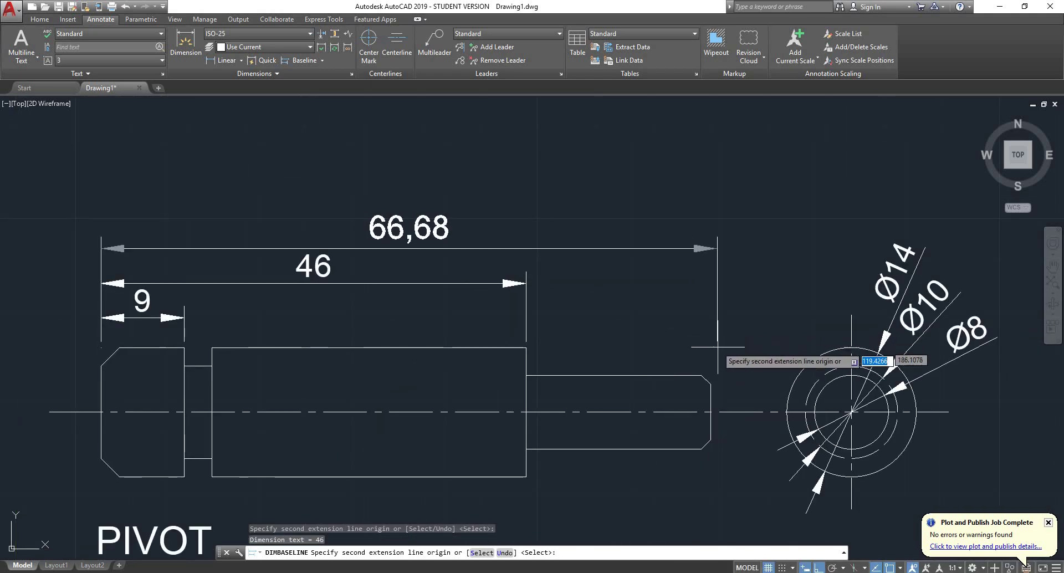
pyautogui.click(712, 384)
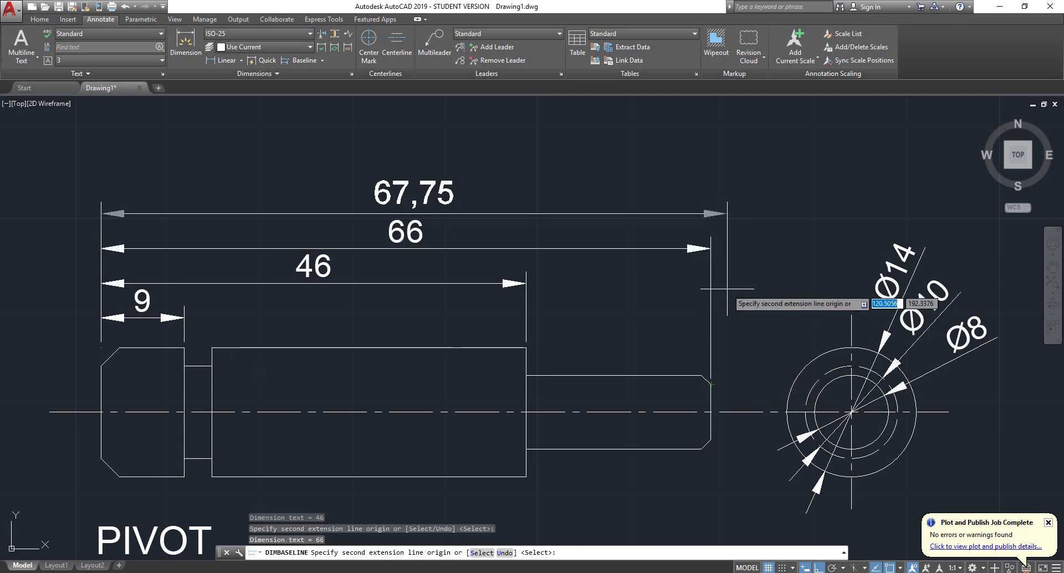
pyautogui.press('Return')
pyautogui.scroll(-5, 327, 354)
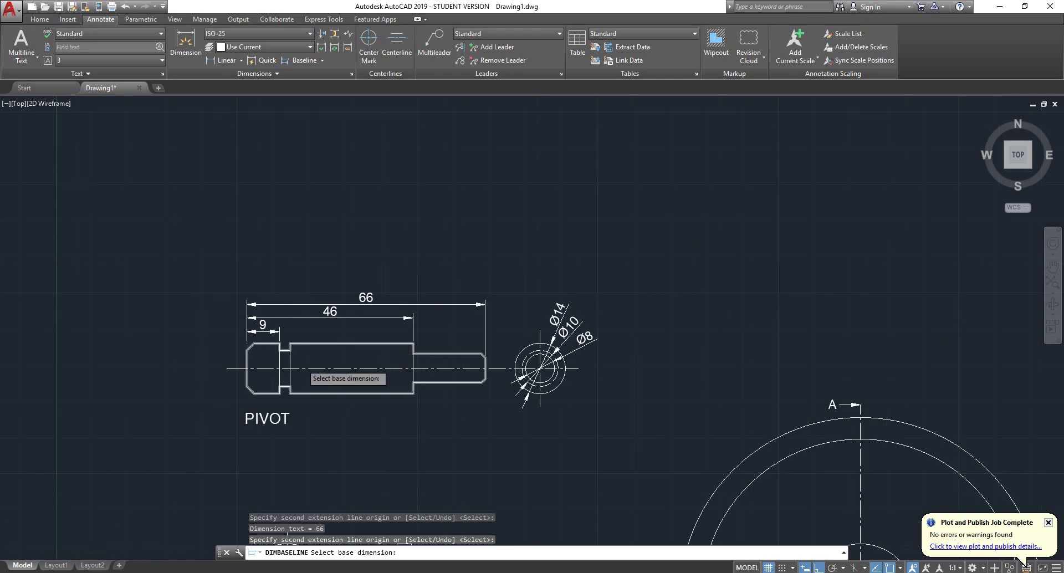
pyautogui.scroll(5, 278, 366)
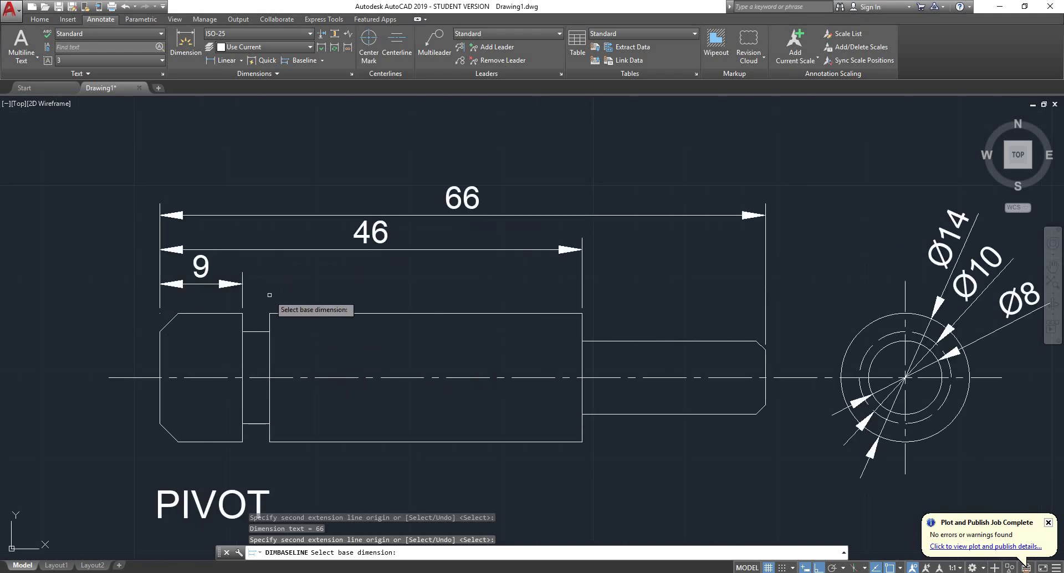
pyautogui.press('Escape')
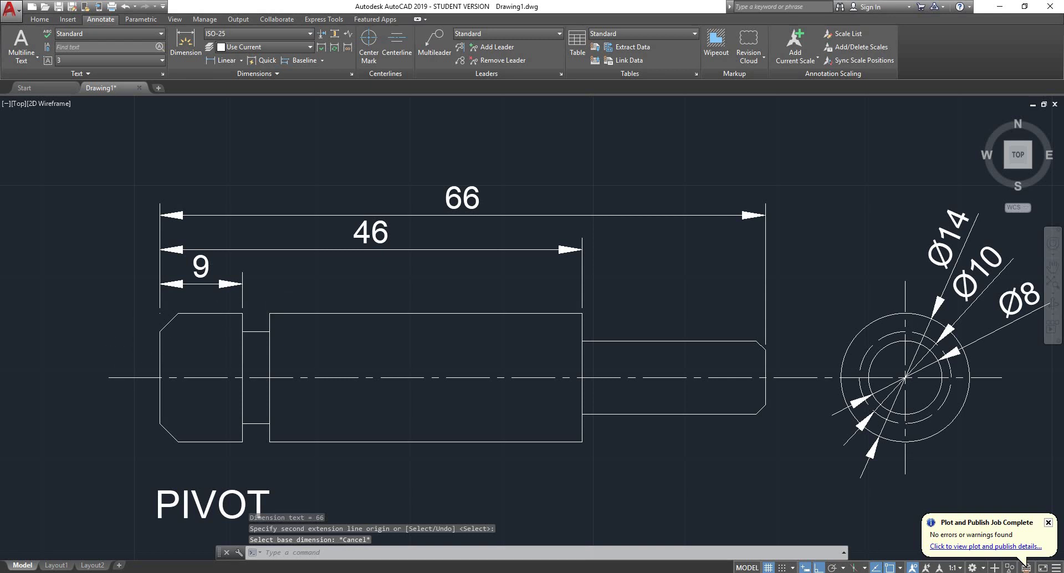
pyautogui.scroll(-4, 132, 347)
pyautogui.scroll(6, 114, 392)
pyautogui.scroll(-2, 144, 242)
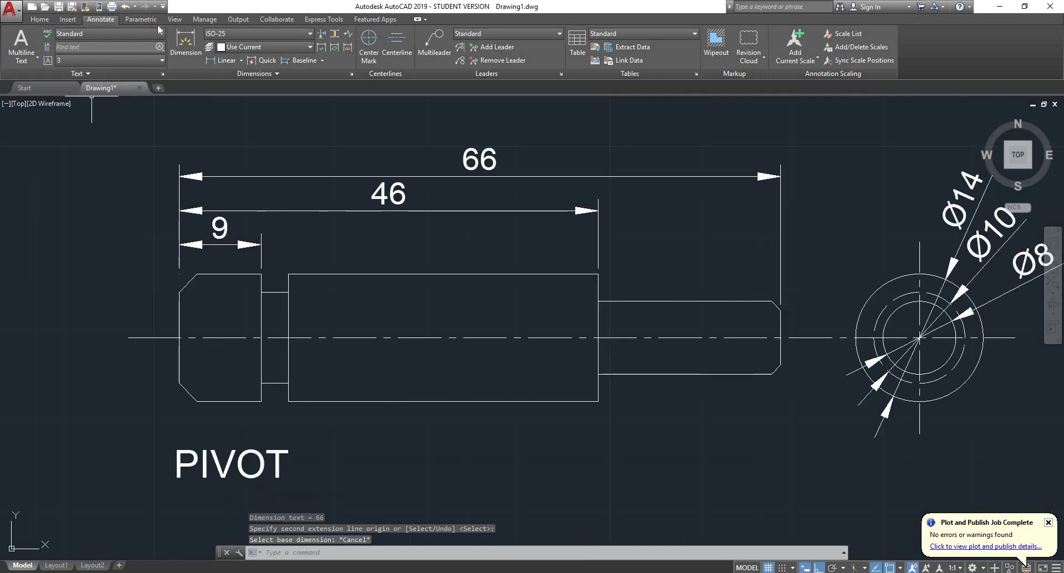